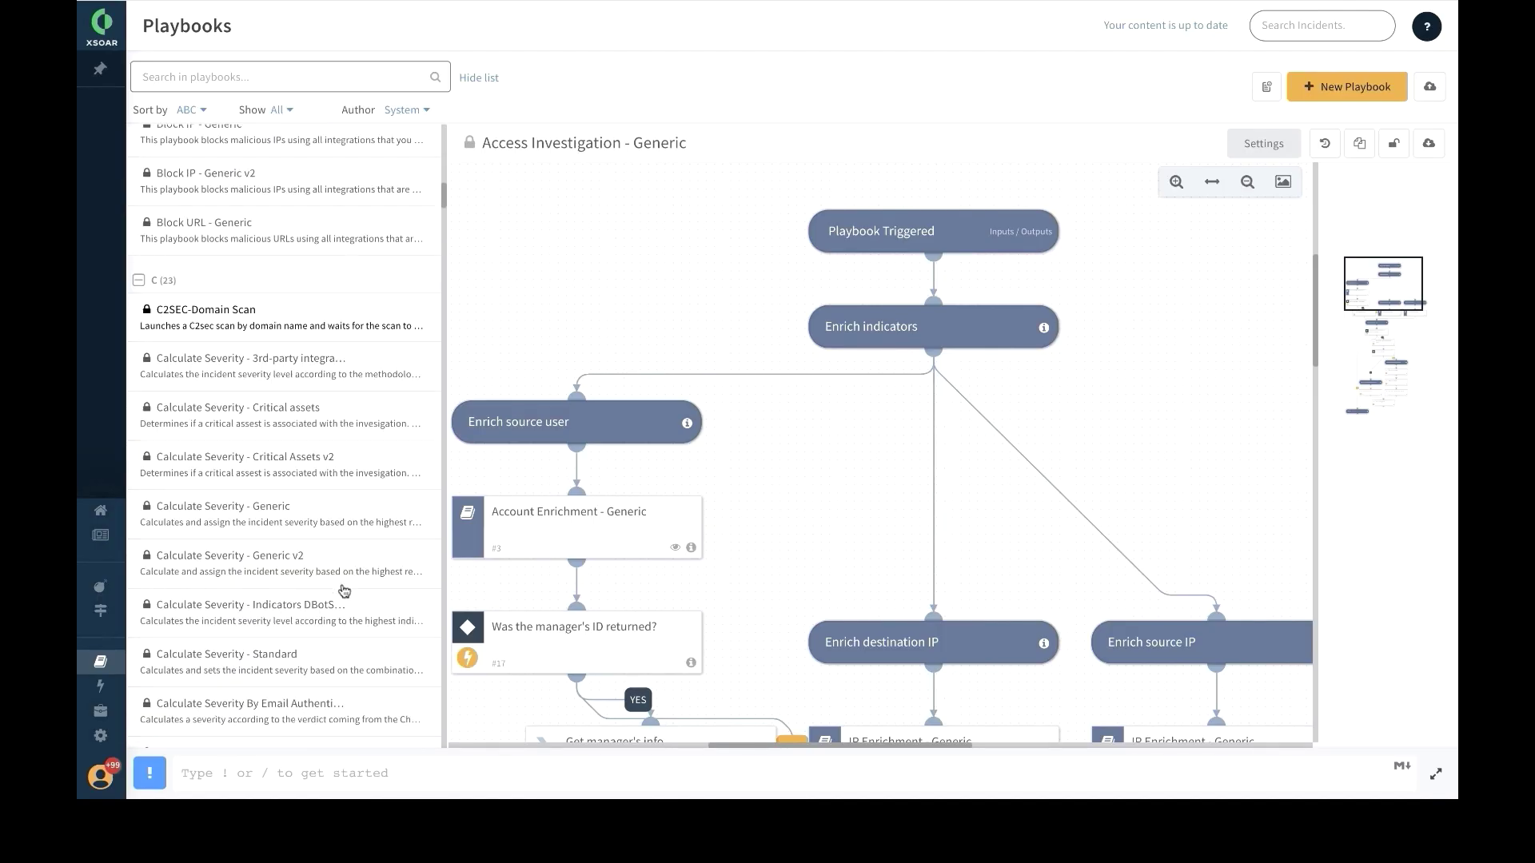
scroll(343, 590, "down", 5)
scroll(343, 590, "down", 5)
Pan the playbook diagram and browse the integration category list
mouse_move(771, 589)
left_mouse_down()
mouse_move(795, 353)
mouse_move(779, 248)
left_mouse_up()
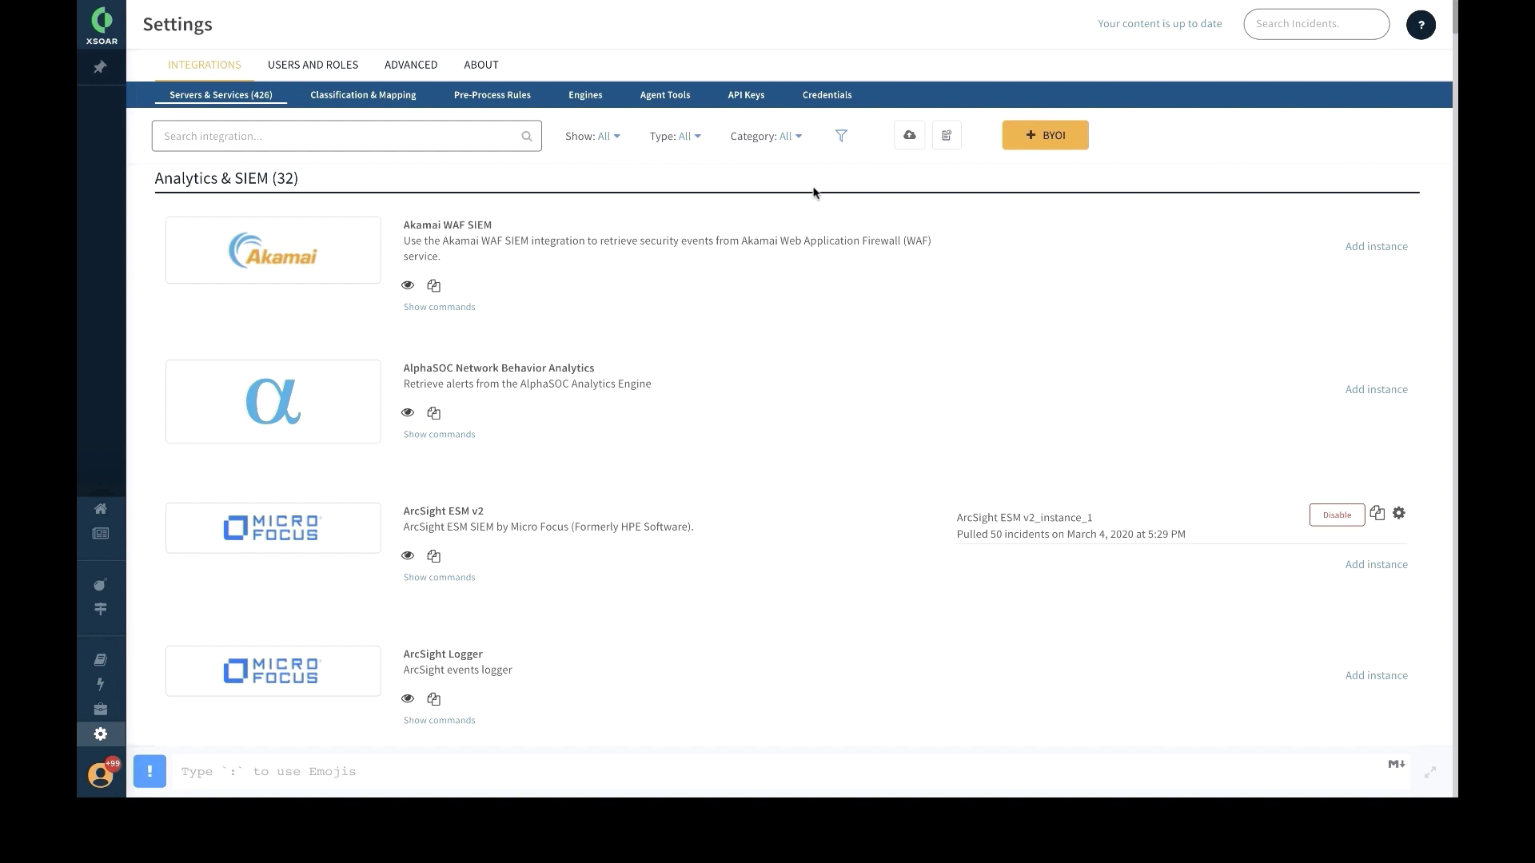
left_click(790, 135)
scroll(867, 310, "down", 2)
scroll(866, 309, "down", 3)
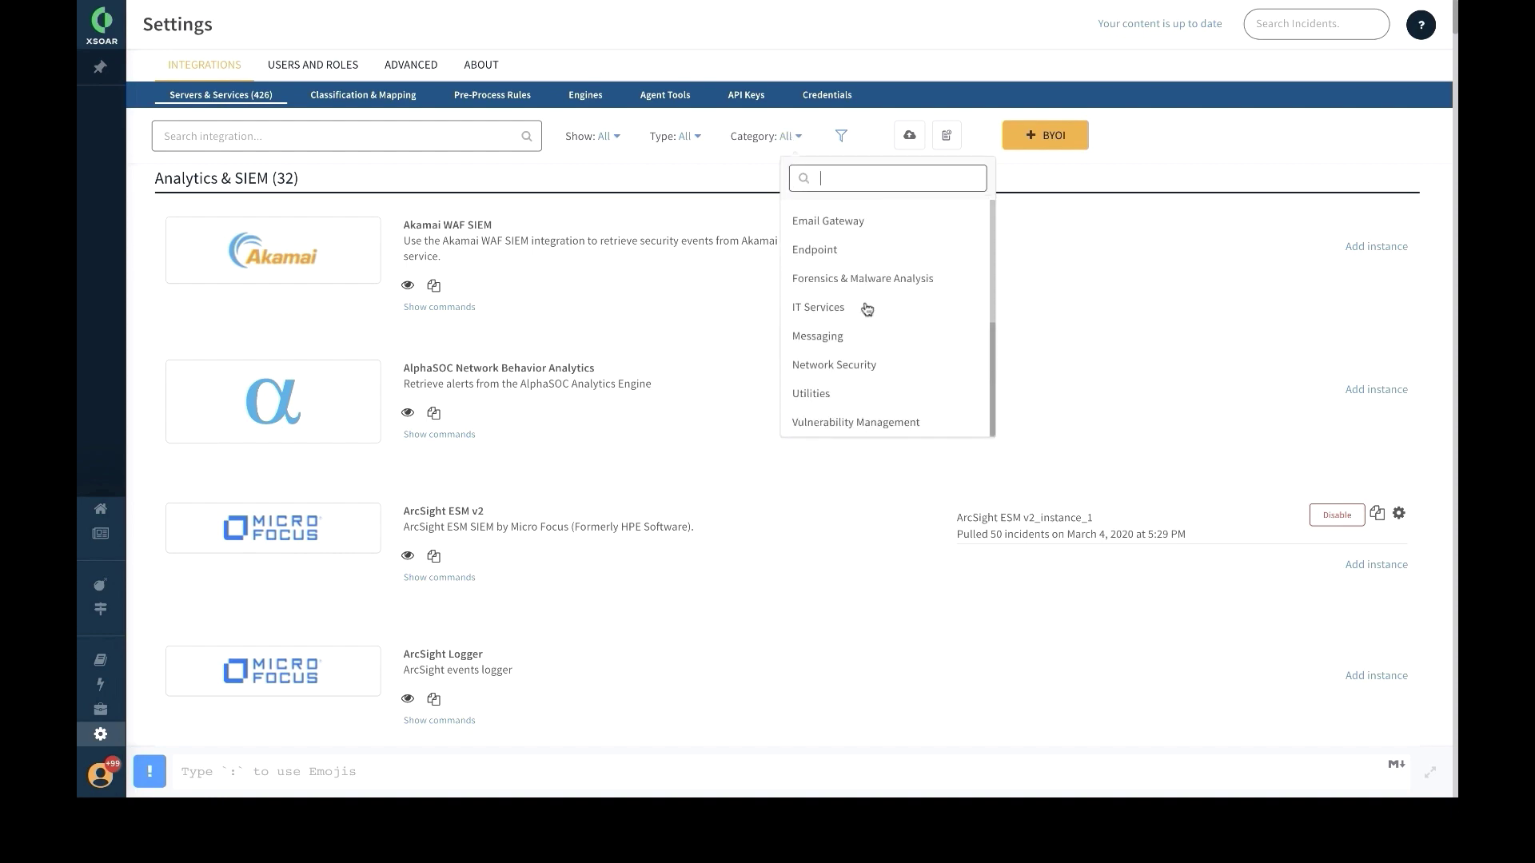
left_click(723, 441)
scroll(722, 441, "down", 5)
scroll(722, 441, "down", 5)
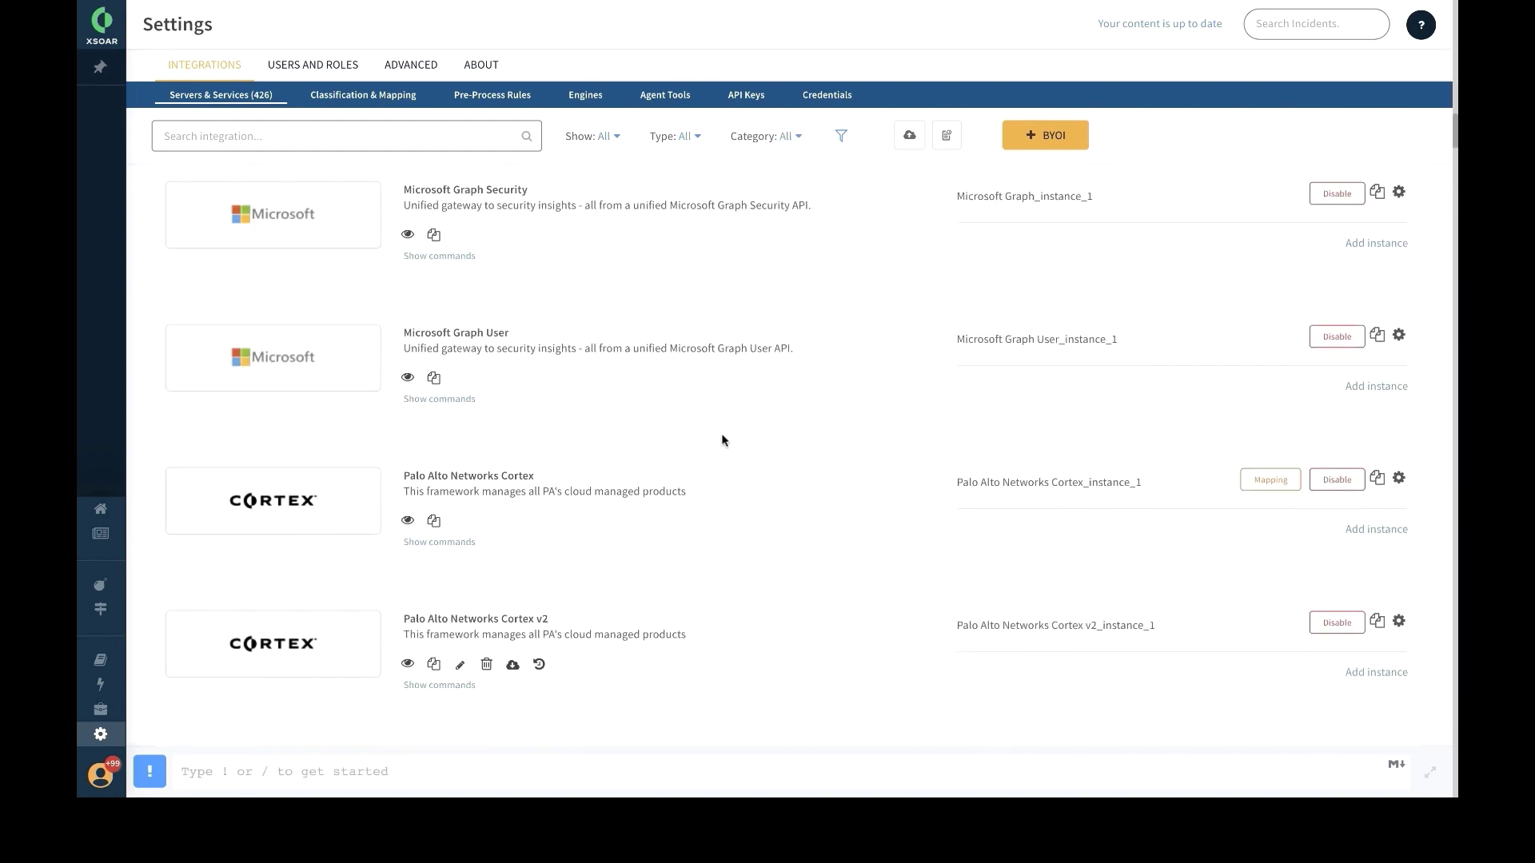
scroll(722, 441, "down", 5)
scroll(721, 440, "down", 5)
scroll(722, 440, "down", 5)
scroll(721, 439, "down", 5)
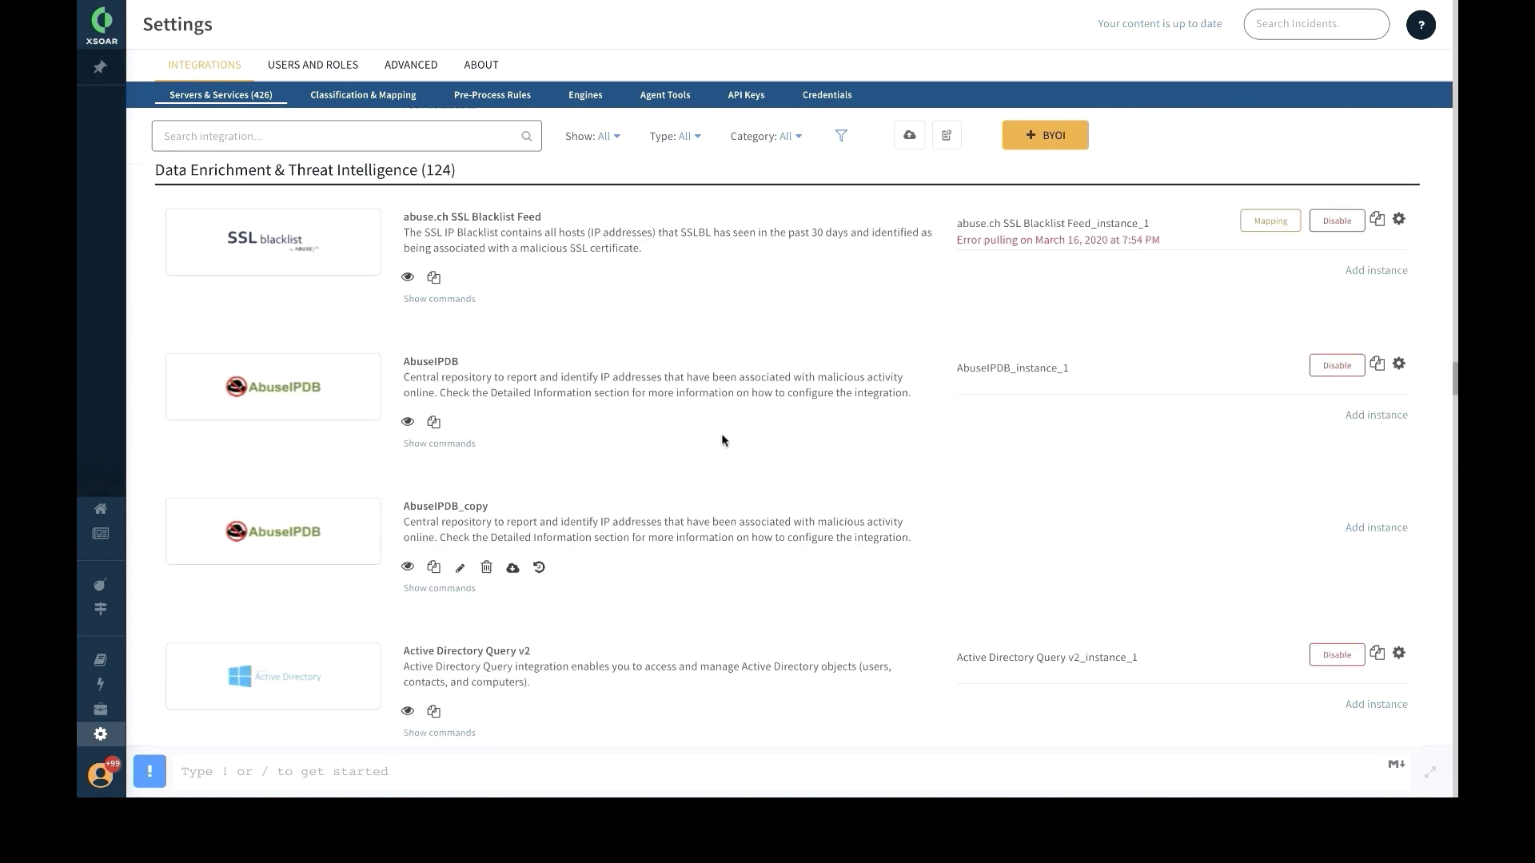
scroll(722, 440, "down", 5)
Browse the Palo Alto Networks AutoFocus V2 commands and start a command-line entry
left_click(149, 770)
scroll(266, 552, "down", 5)
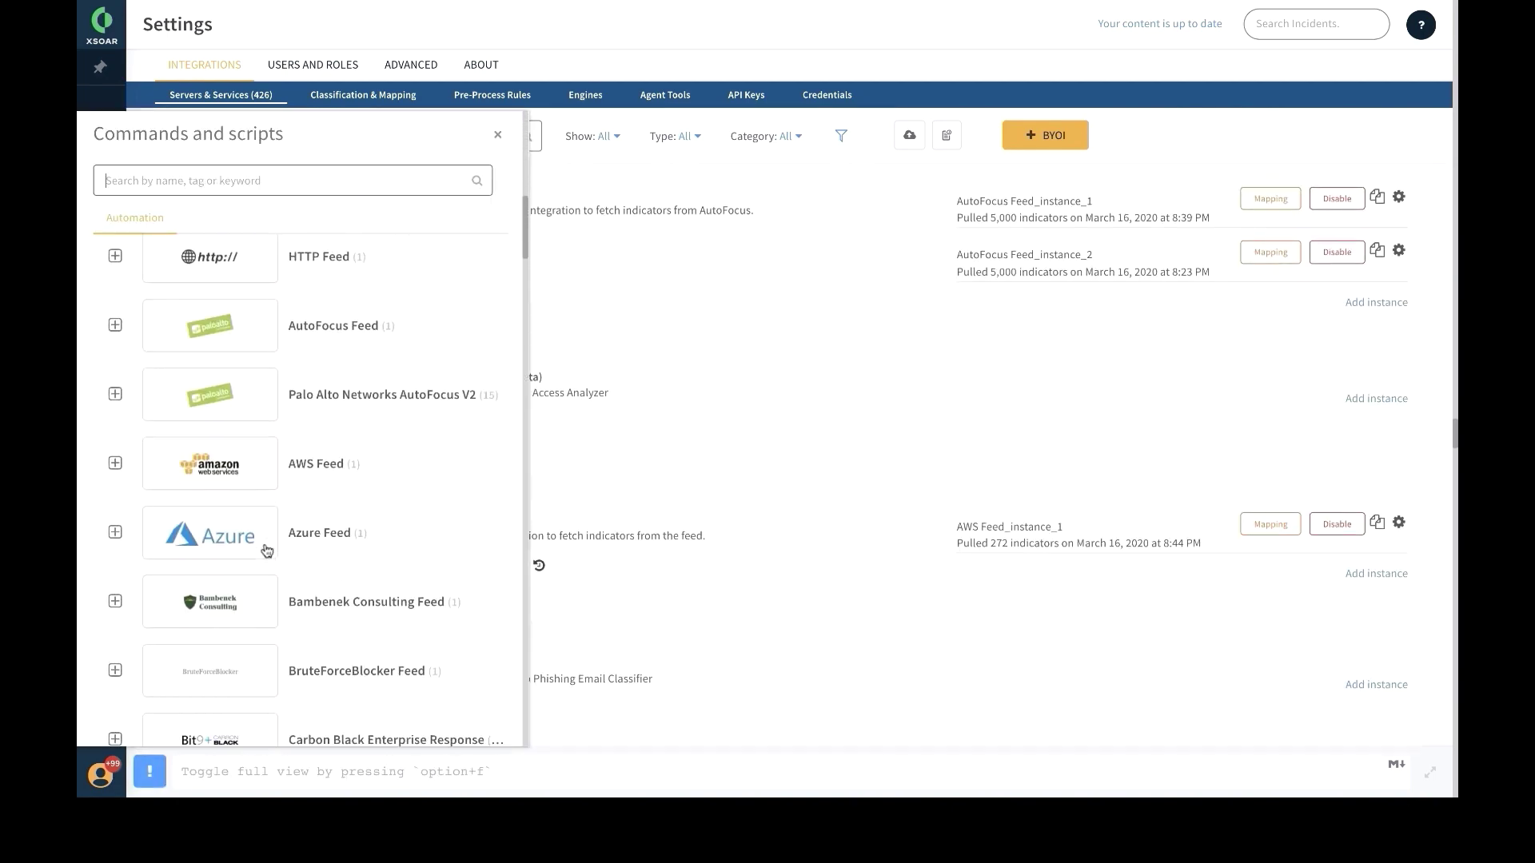
scroll(267, 552, "down", 2)
left_click(114, 299)
scroll(179, 496, "down", 2)
scroll(387, 456, "down", 5)
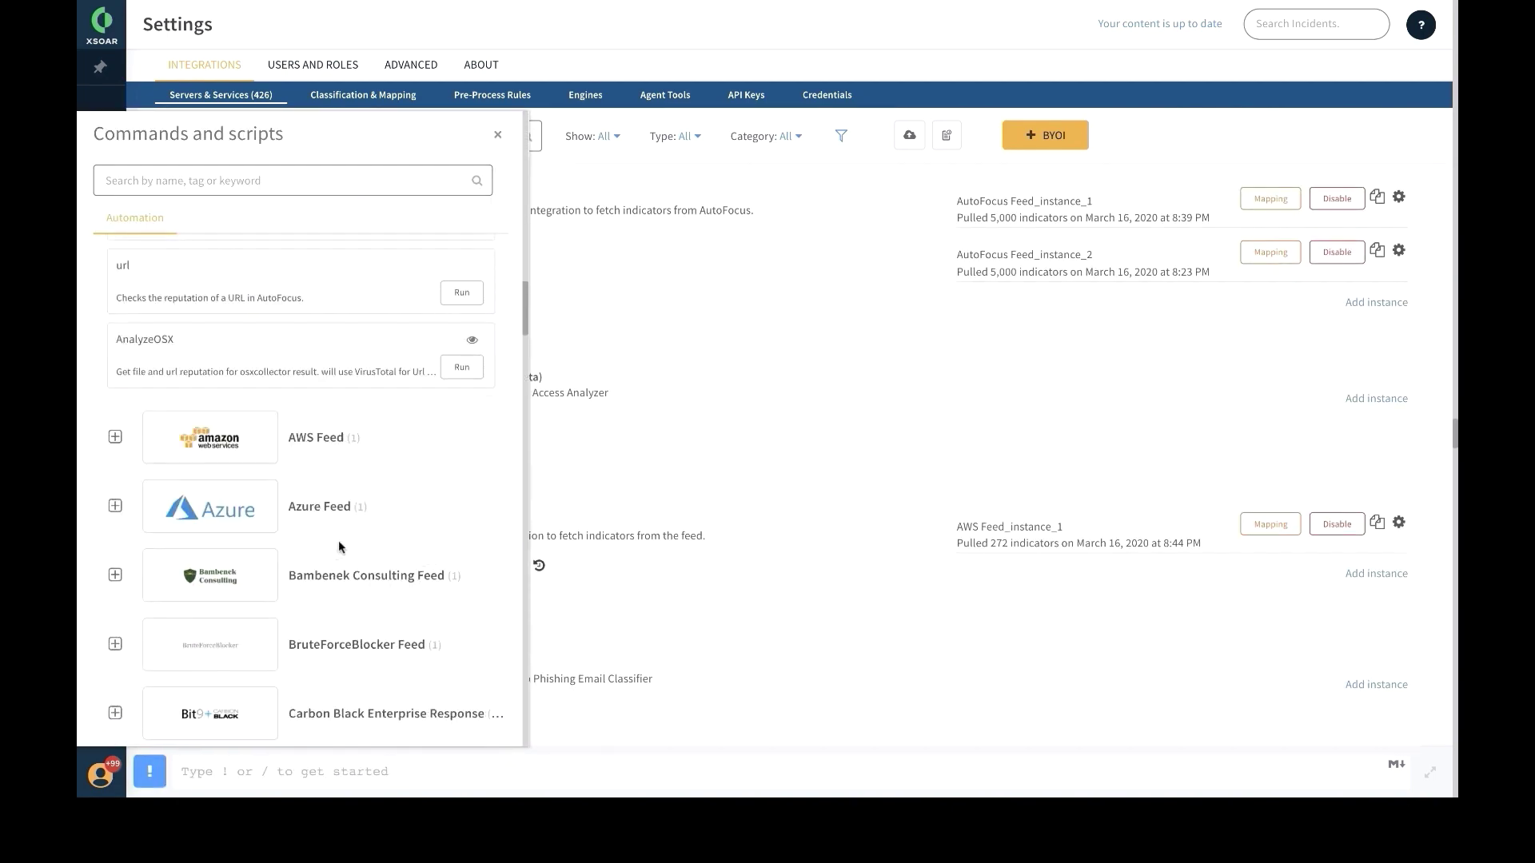
scroll(339, 541, "down", 5)
scroll(340, 548, "down", 10)
left_click(336, 771)
type("!aws")
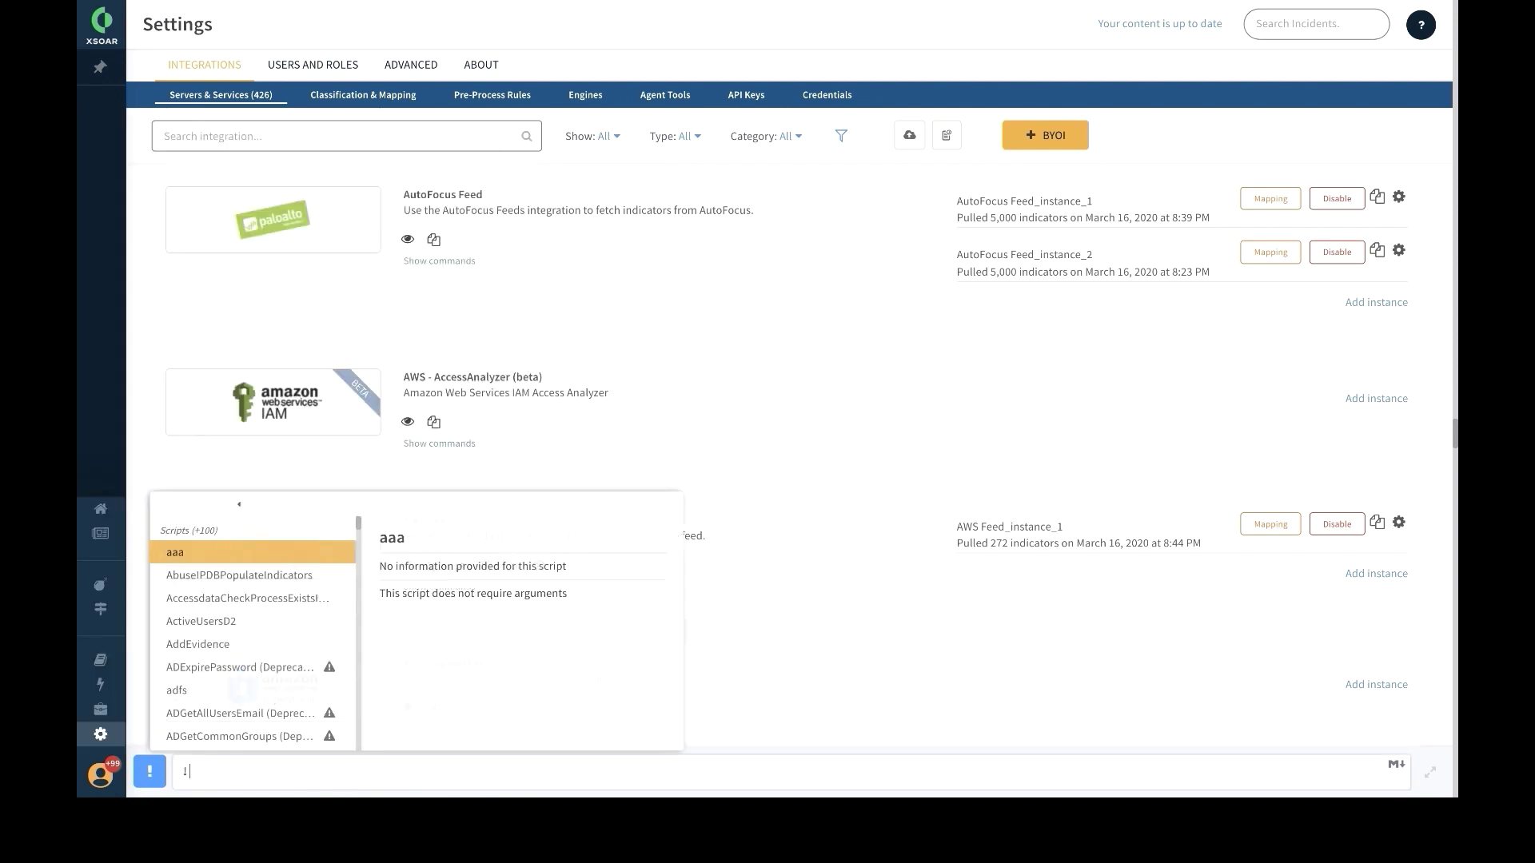
scroll(334, 709, "down", 2)
scroll(333, 708, "down", 2)
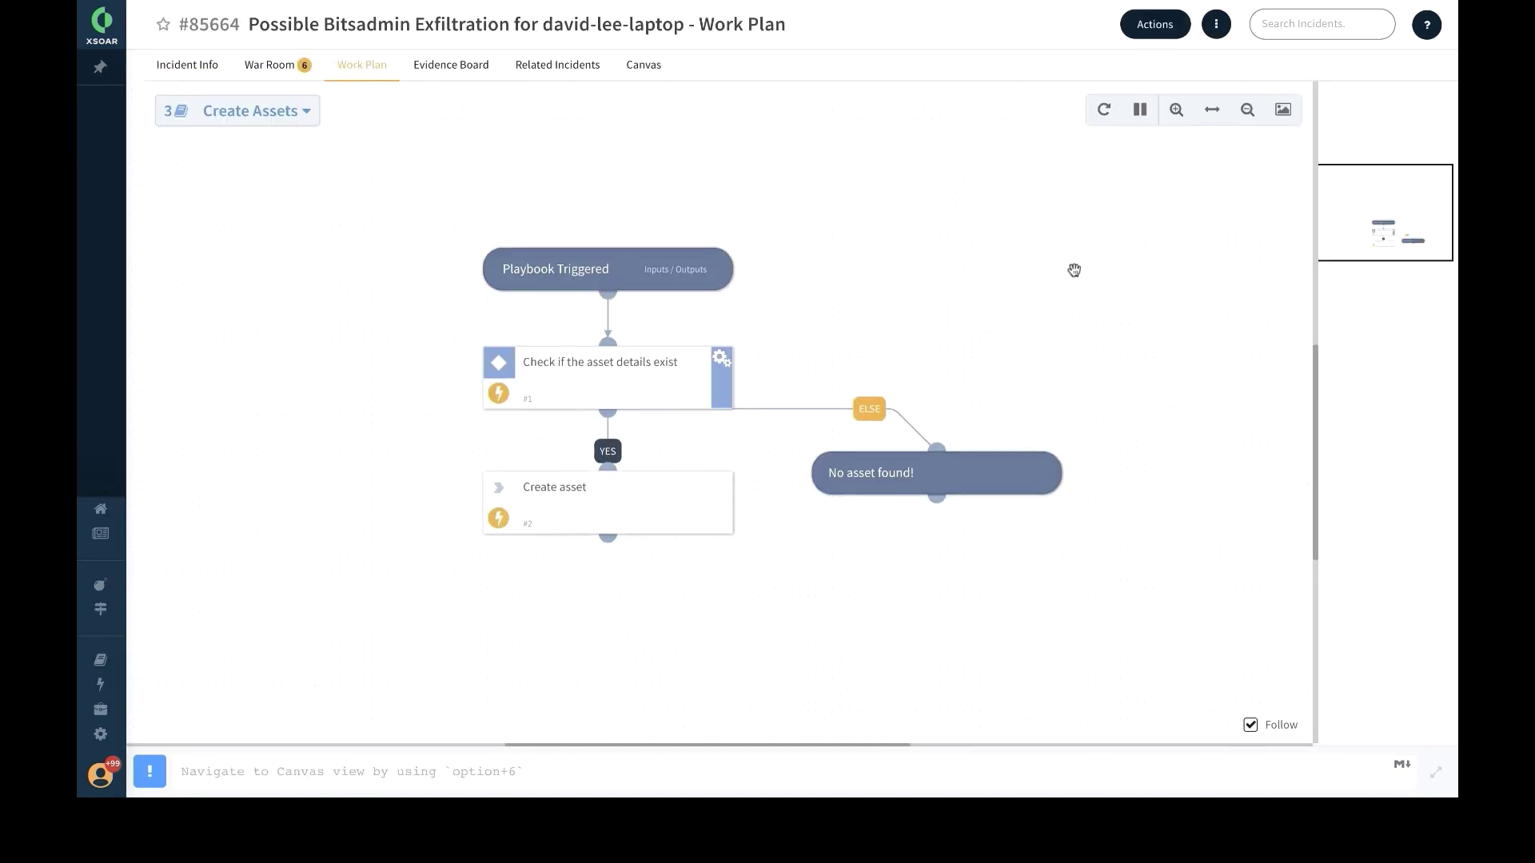
Review the asset-details task and a URL indicator's quick view, then start a new playbook task
left_click(792, 296)
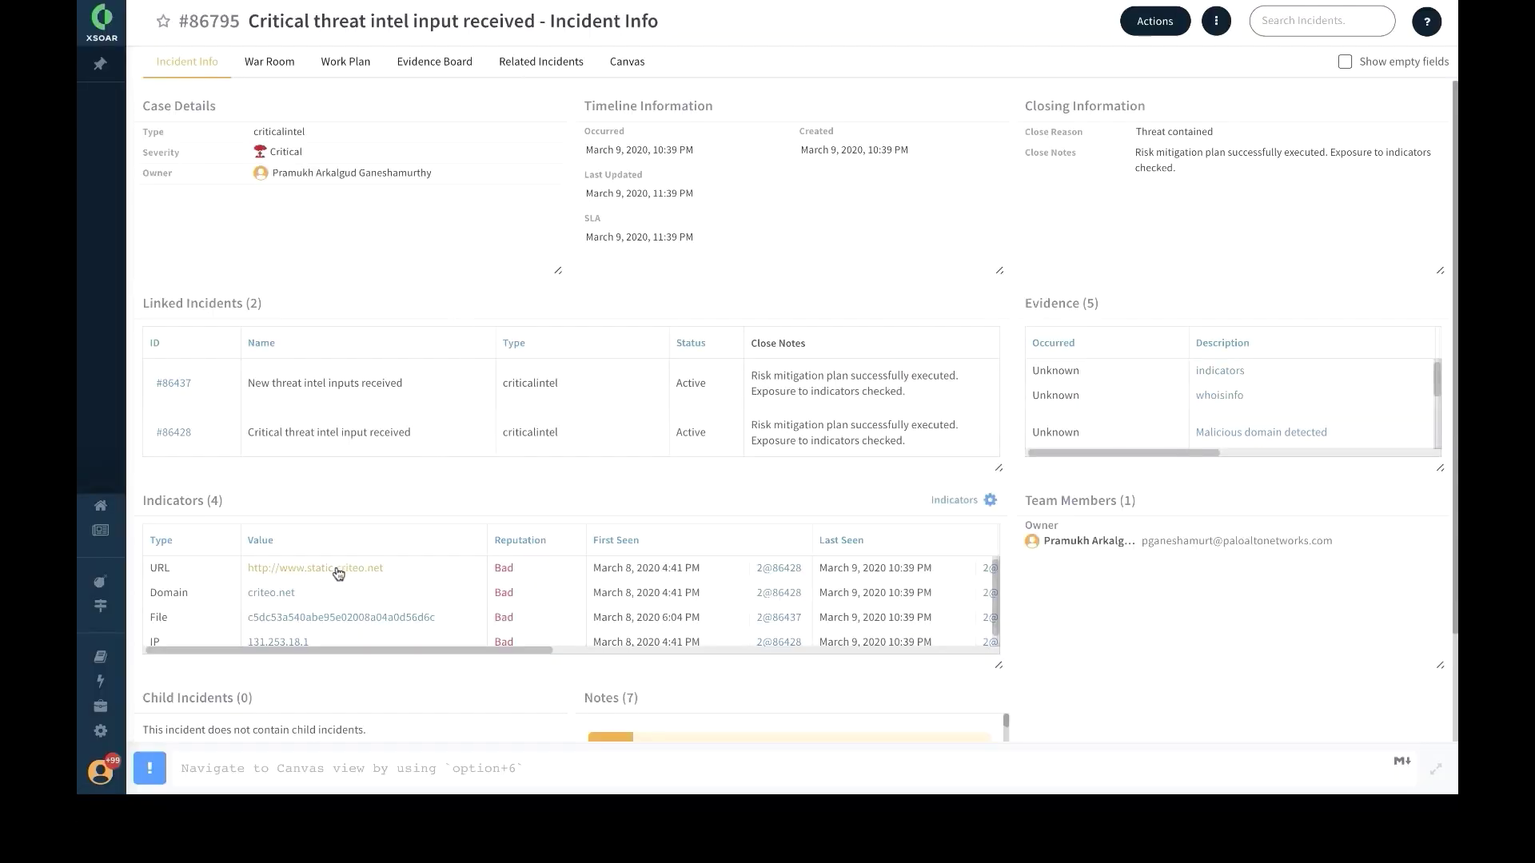
left_click(321, 569)
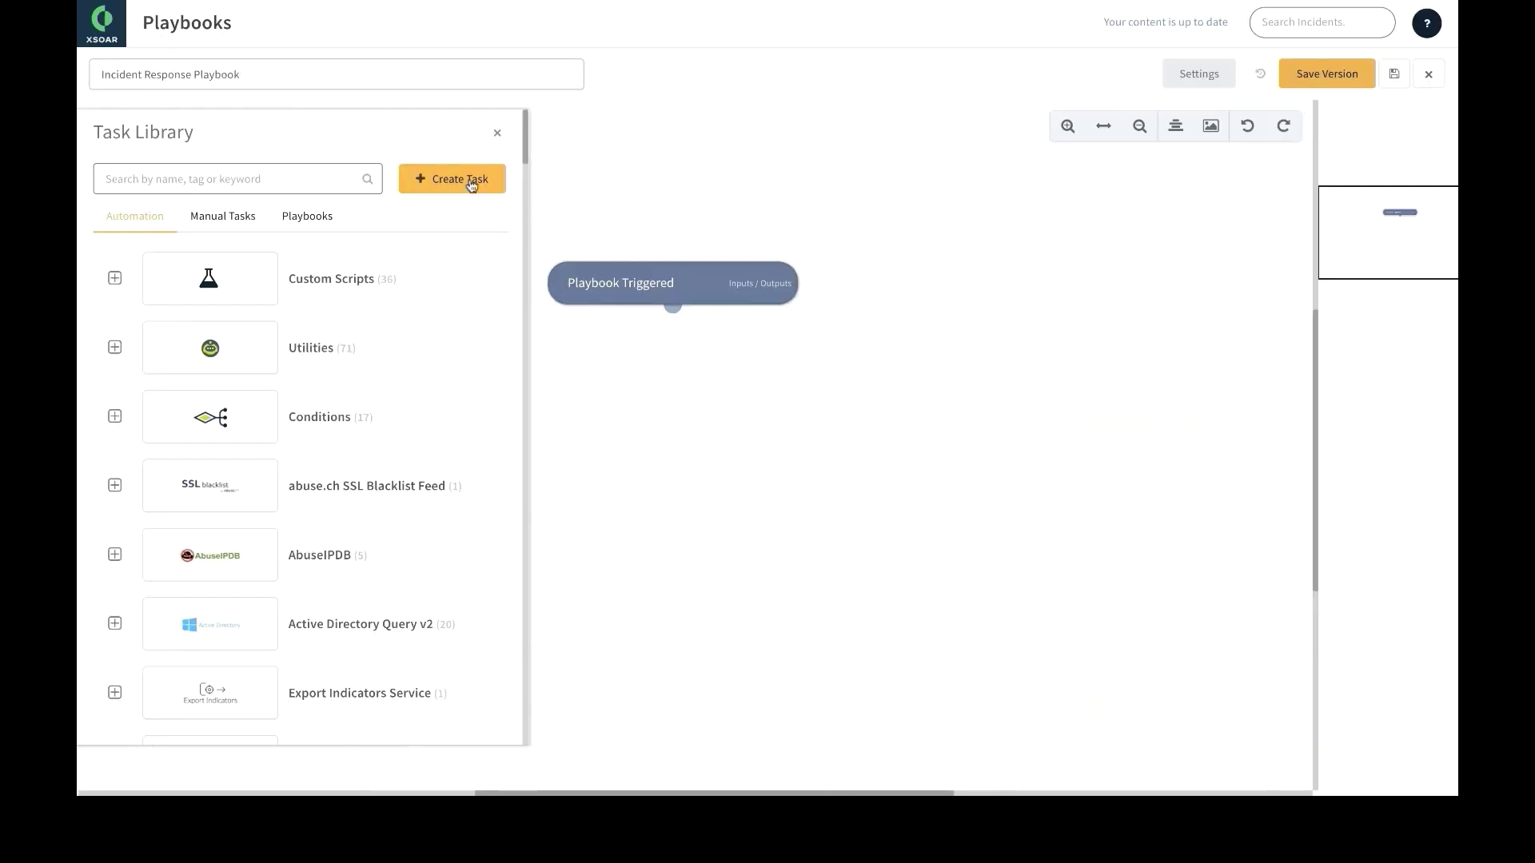
left_click(472, 183)
Save the Assign analyst task using the AssignAnalystToIncident automation
left_click(185, 271)
type("assign")
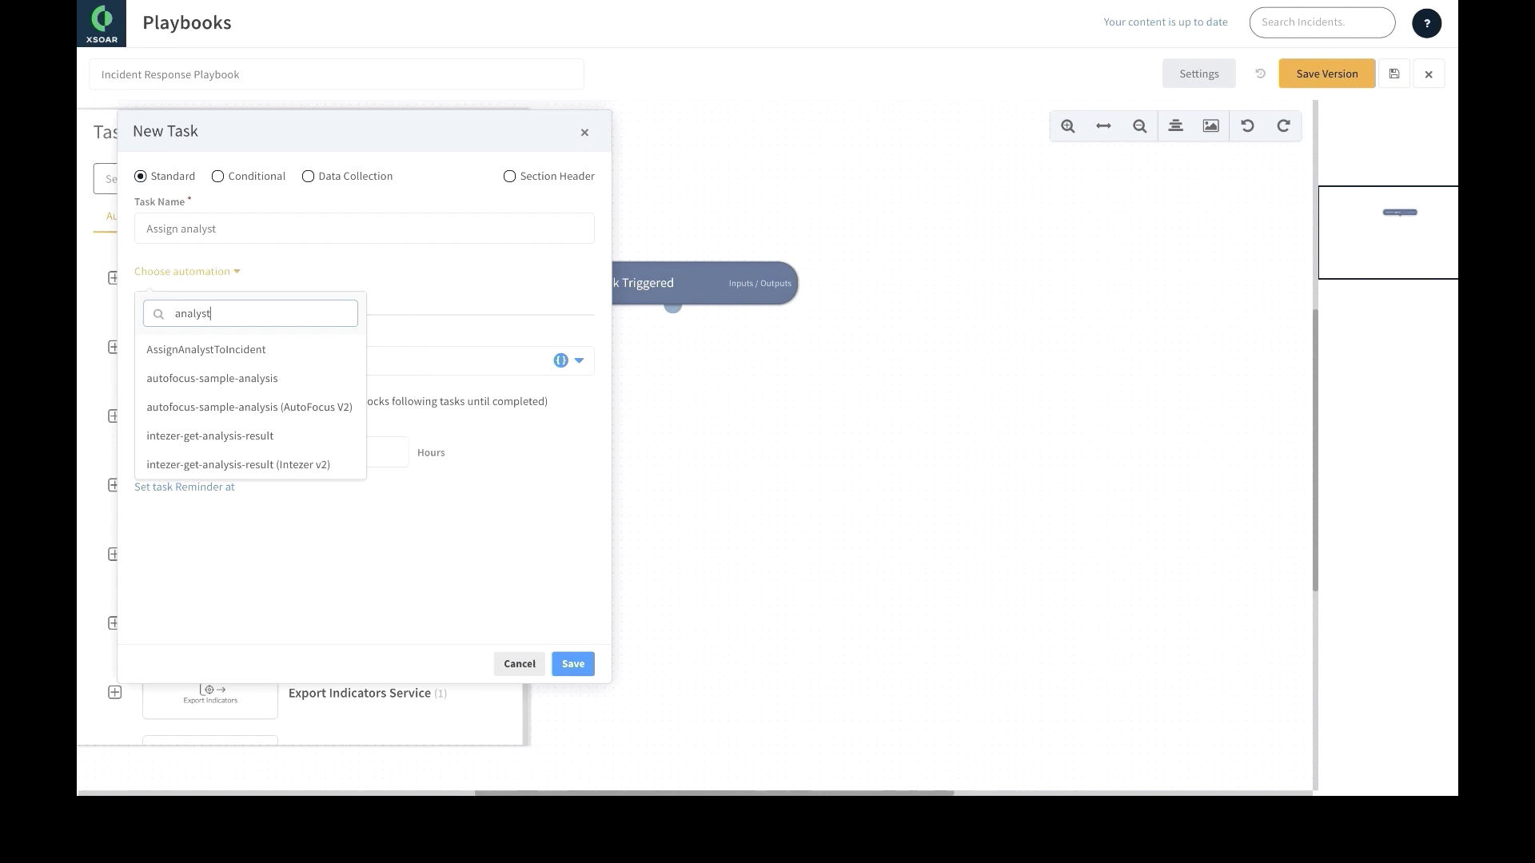
left_click(240, 346)
left_click(572, 662)
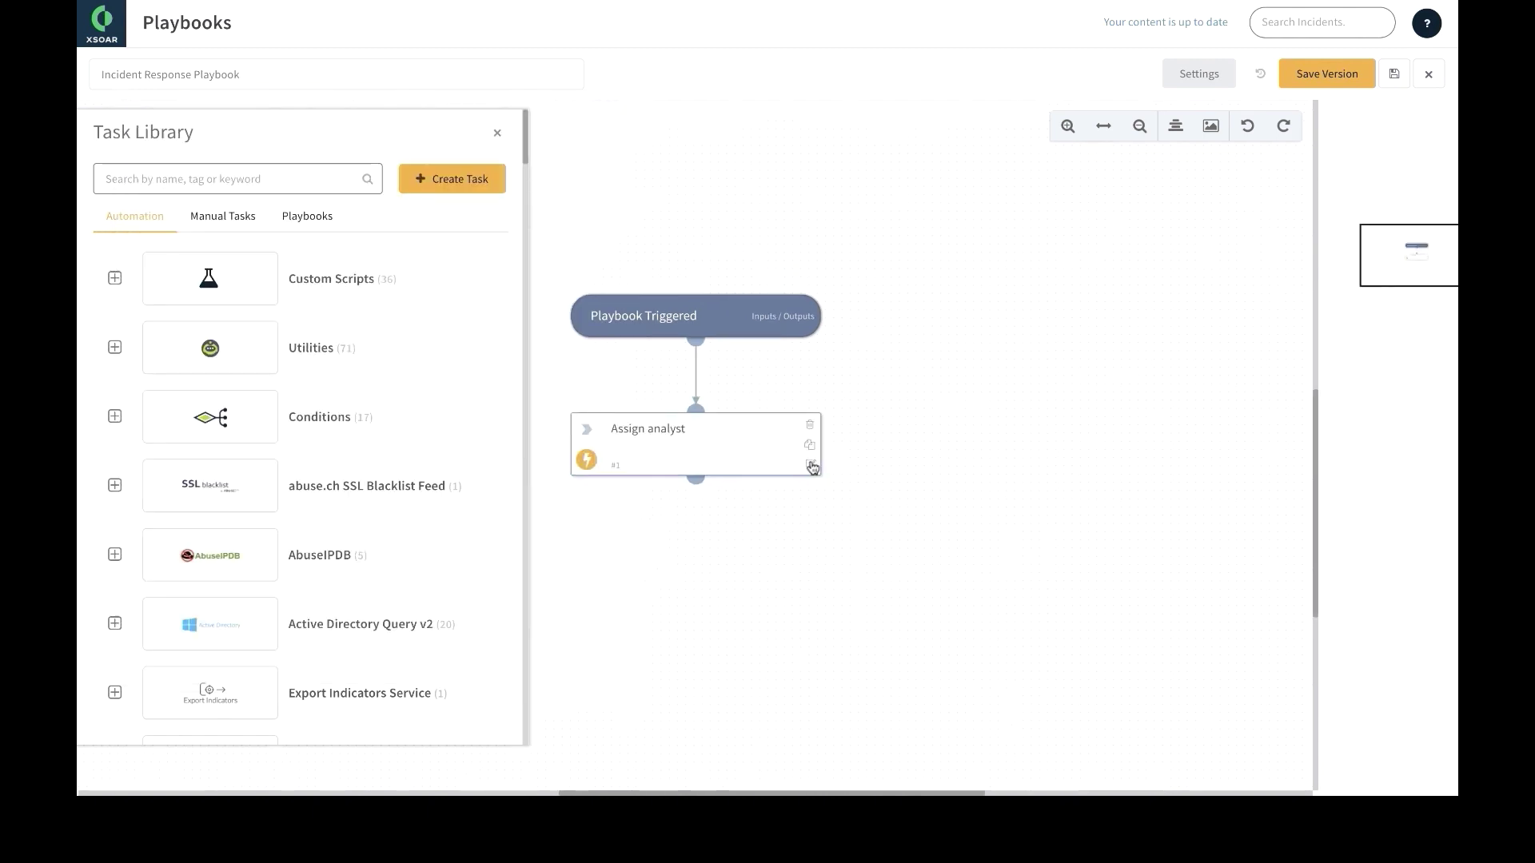
Add Access Investigation - Generic, Get user response and ad-add-to-group tasks from the Task Library
left_click(304, 216)
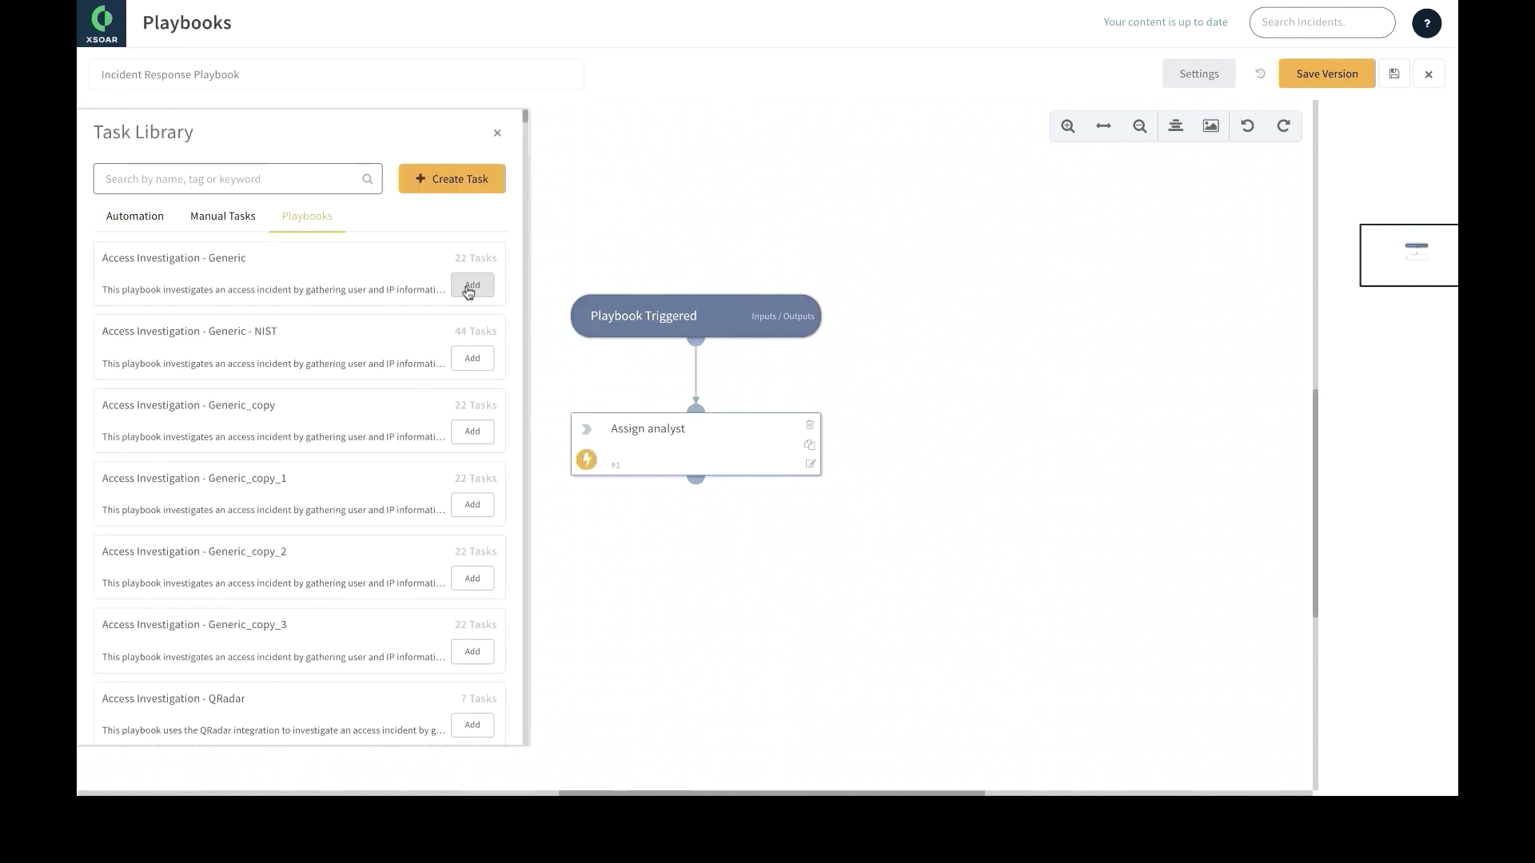
left_click(471, 285)
left_click(222, 216)
left_click(119, 281)
left_click(469, 439)
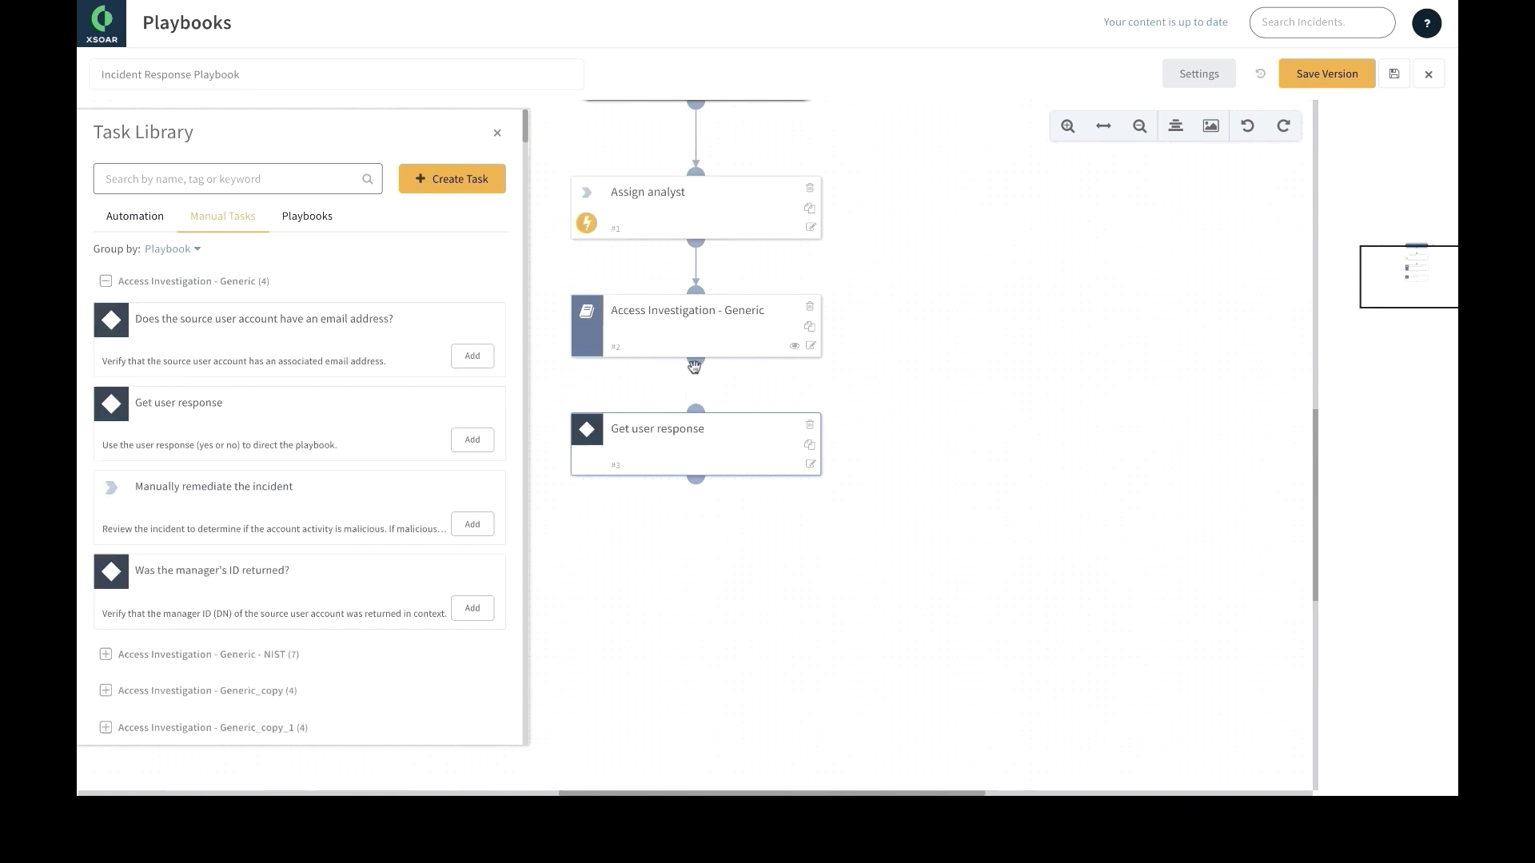
left_click(312, 225)
left_click(463, 475)
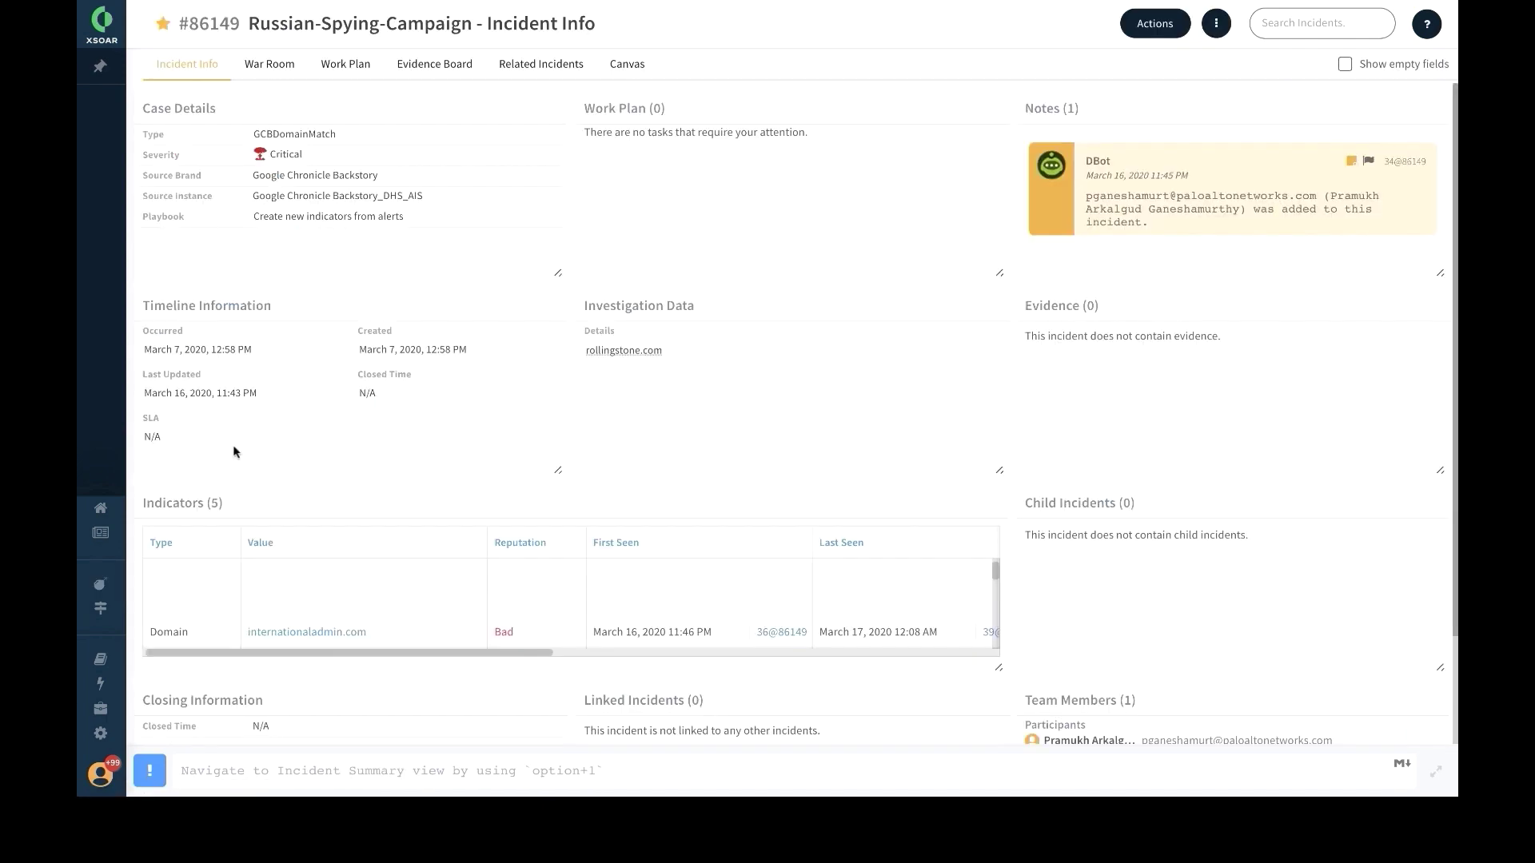
Send a war room chat message mentioning a teammate, and preview the markdown editor
left_click(464, 771)
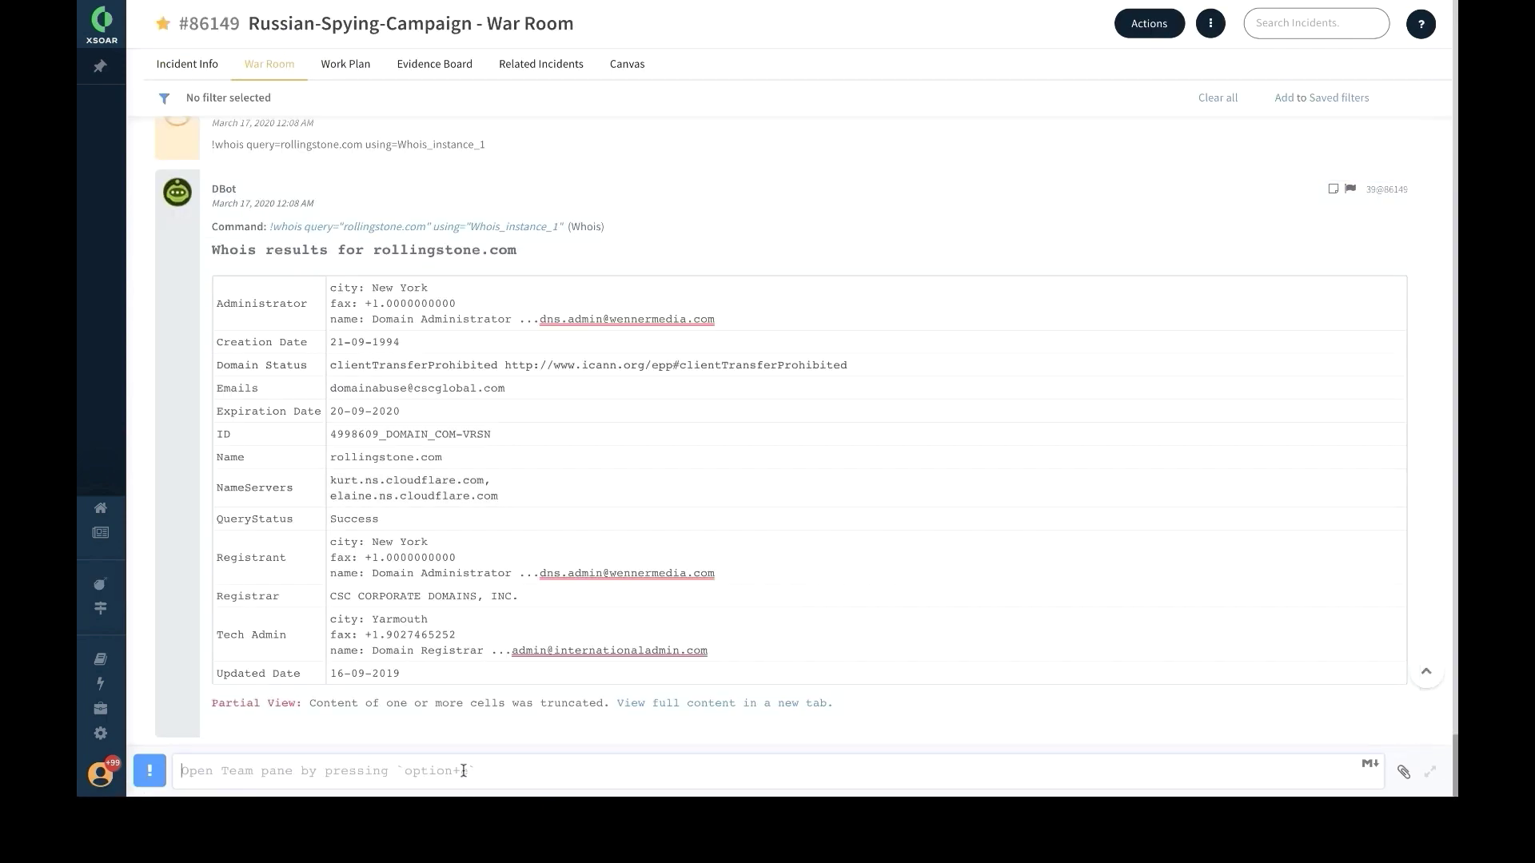
type("@")
scroll(275, 685, "down", 3)
scroll(275, 685, "down", 3)
key("BackSpace")
type("hey @pga")
key("Return")
type("c")
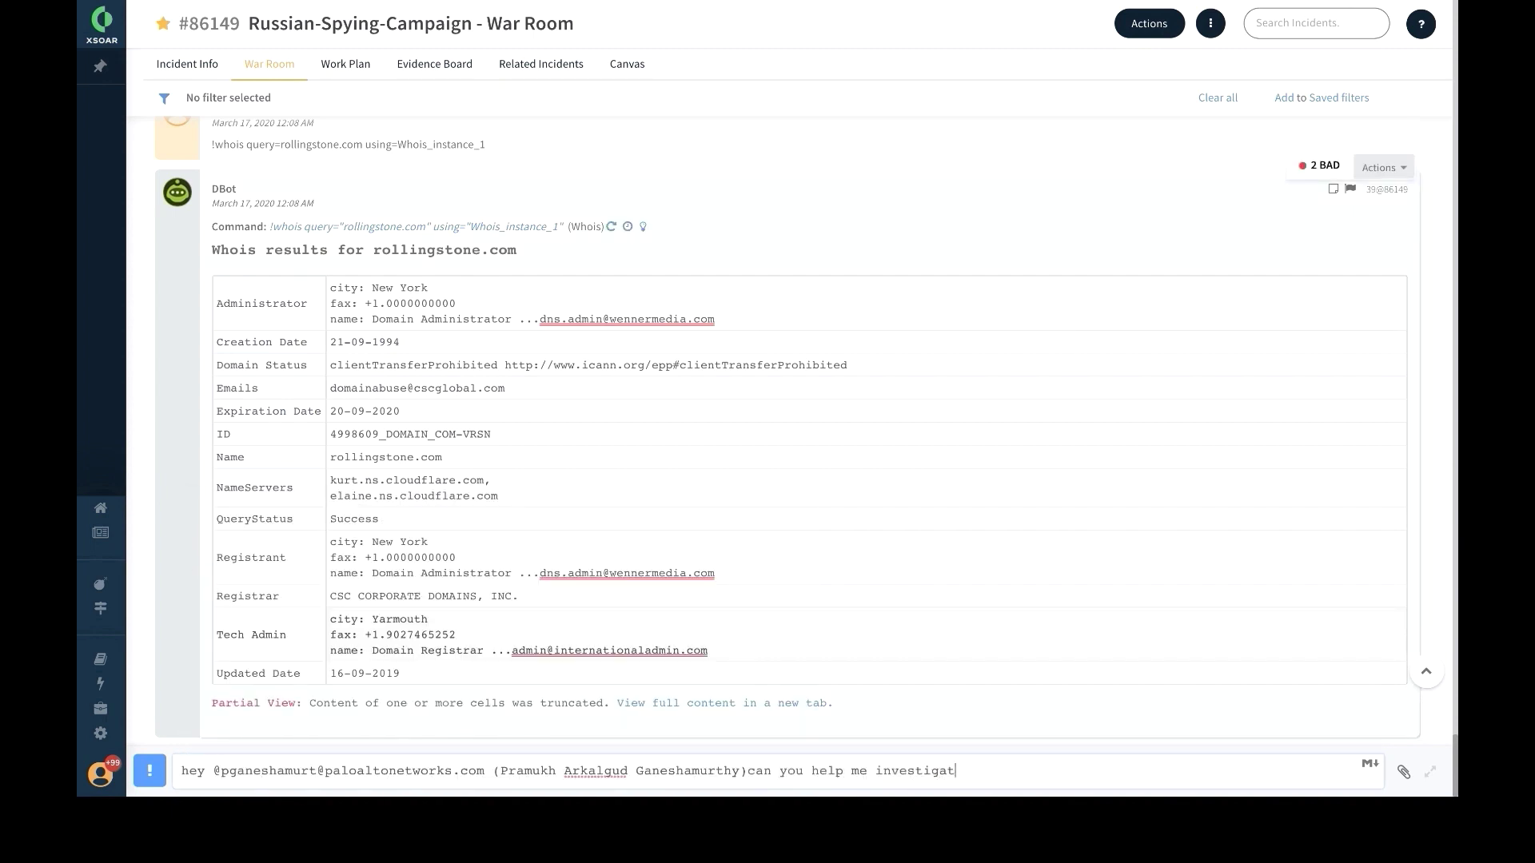
key("Return")
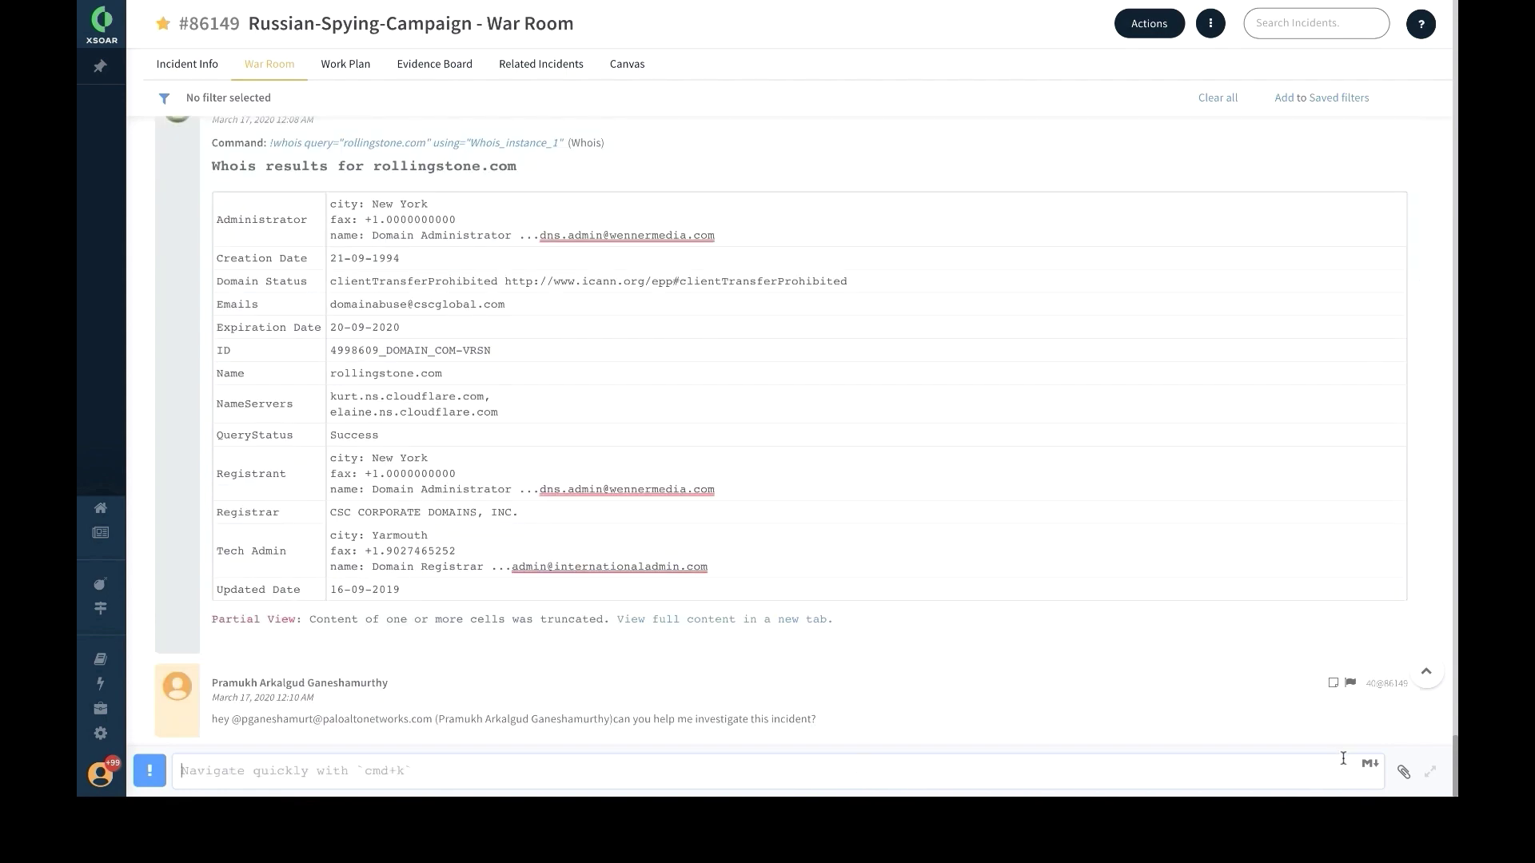
left_click(1370, 763)
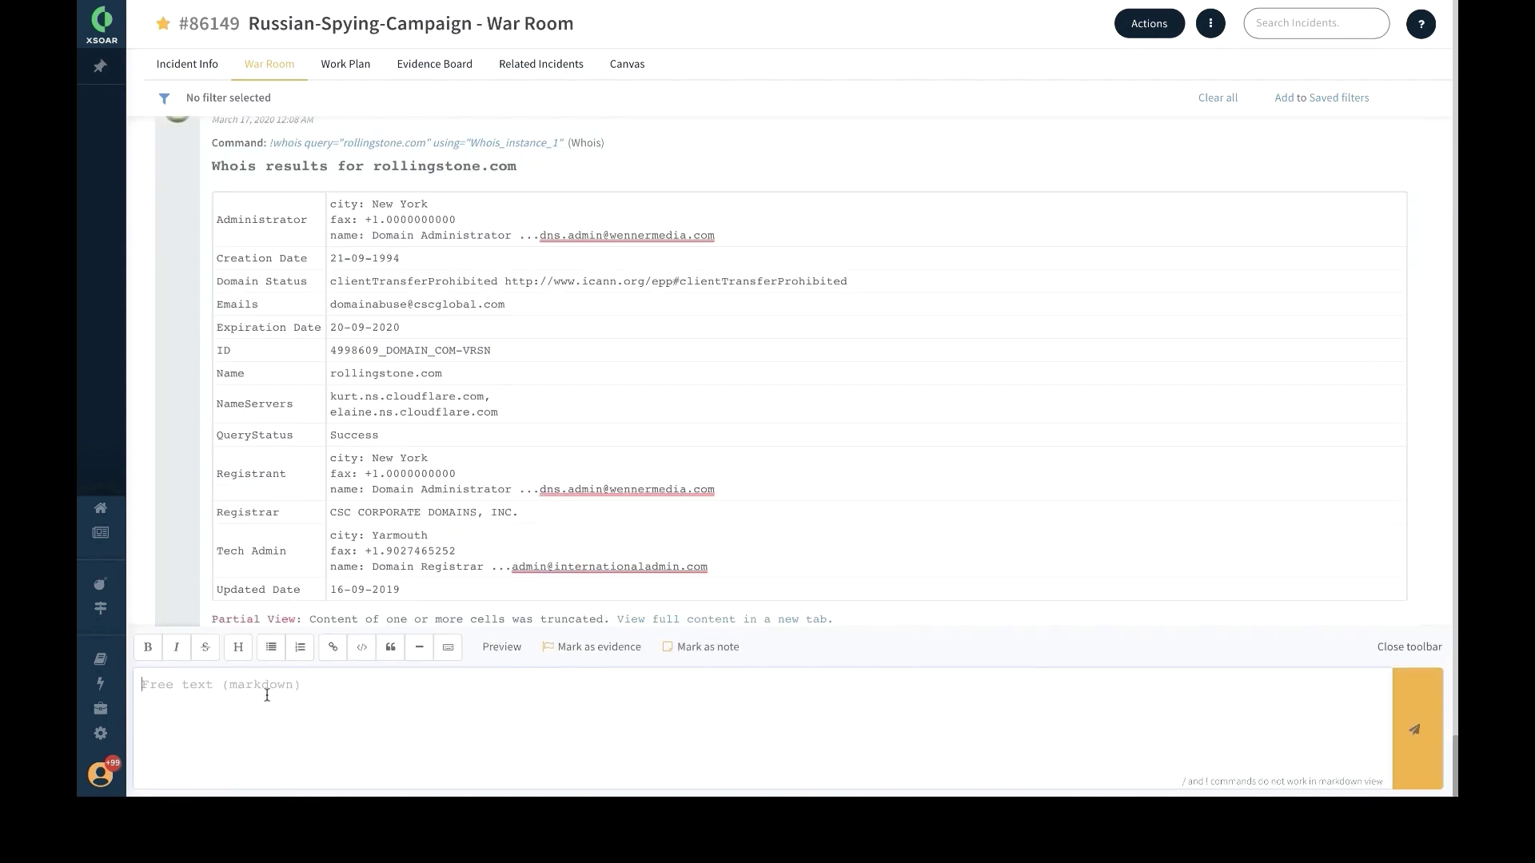
left_click(1409, 646)
type("!whois")
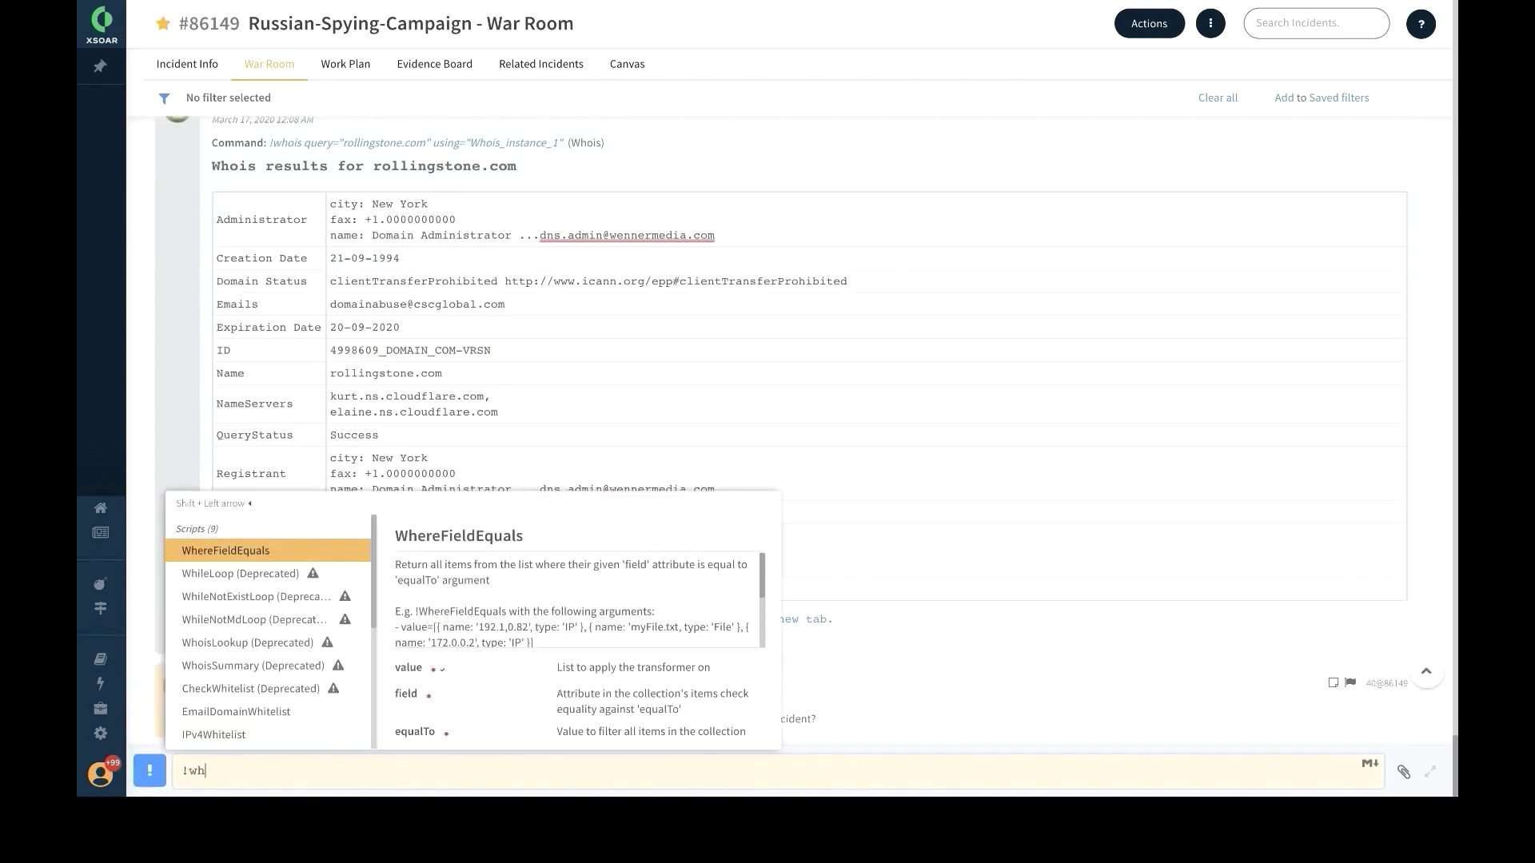
Run !whois query=rollingstone.com using Whois_instance_1 and inspect the resulting entry's actions
left_click(342, 623)
left_click(306, 555)
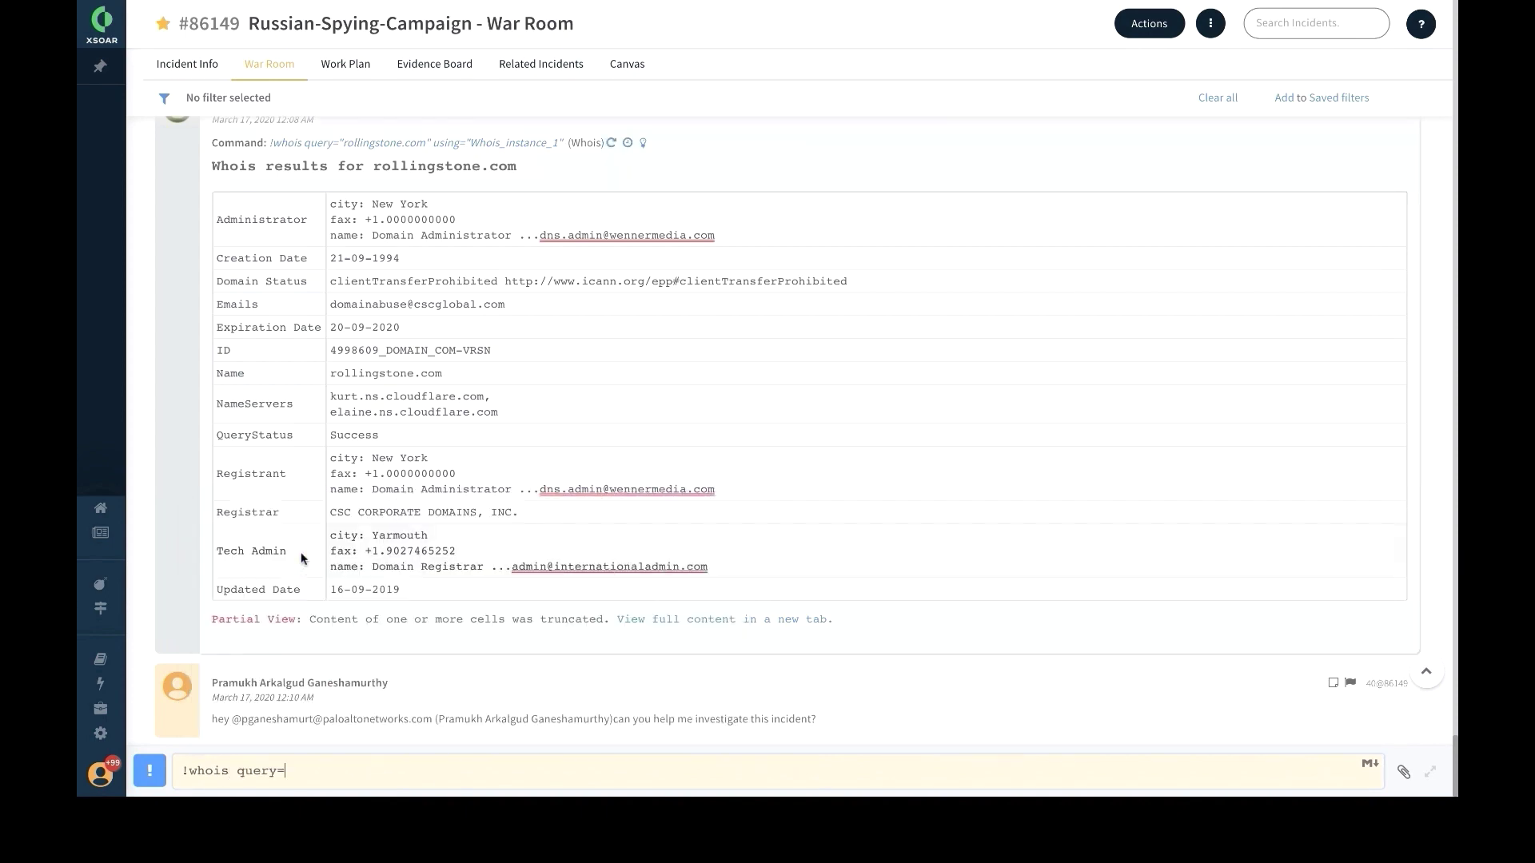
type("rollingstone.com")
left_click(410, 734)
key("Return")
key("Return")
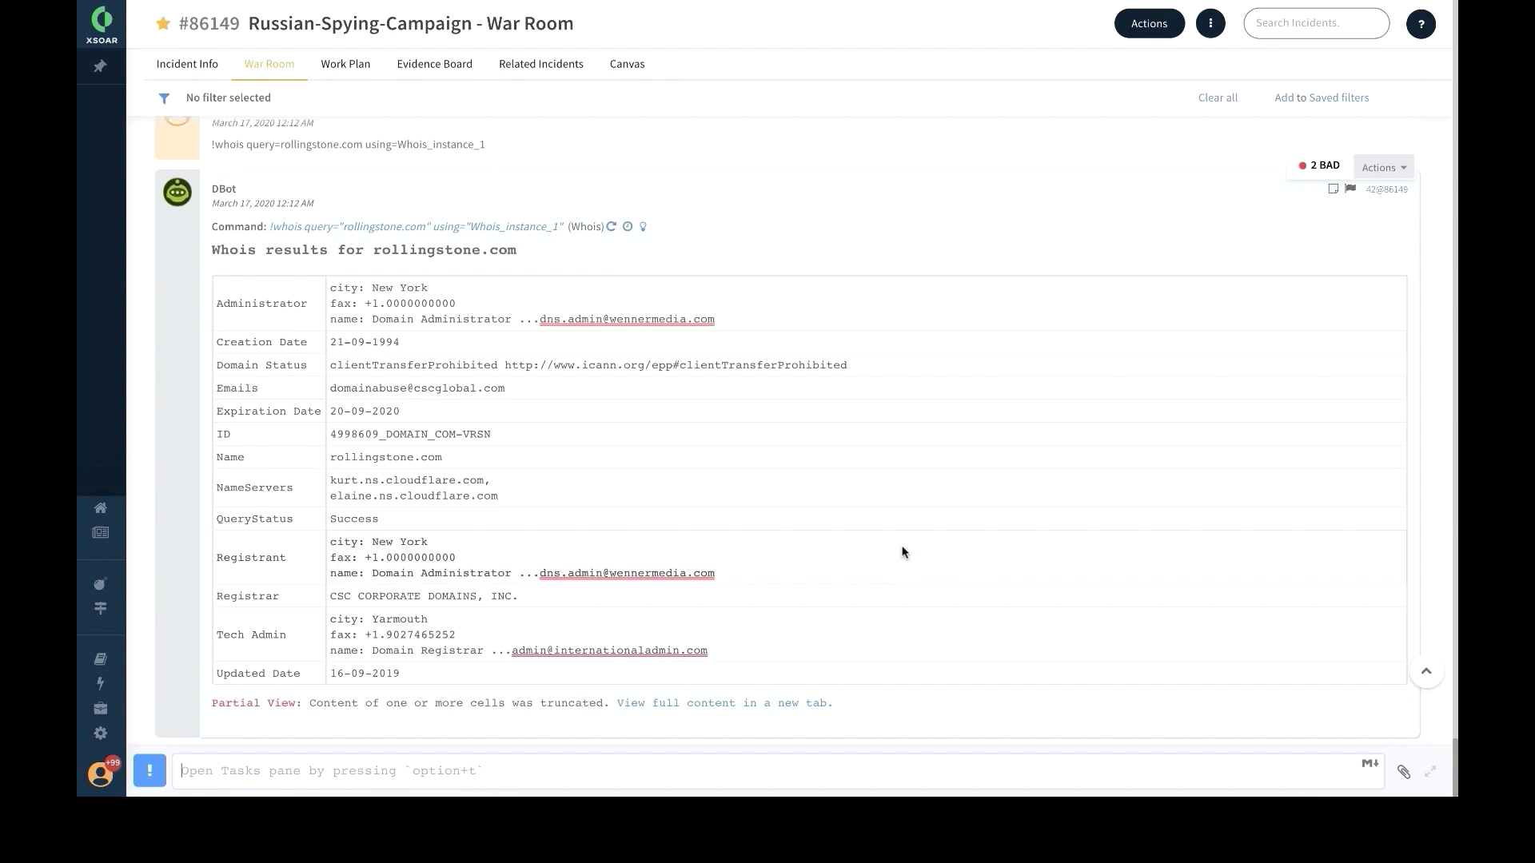
scroll(899, 550, "up", 10)
scroll(903, 551, "up", 10)
scroll(902, 552, "up", 10)
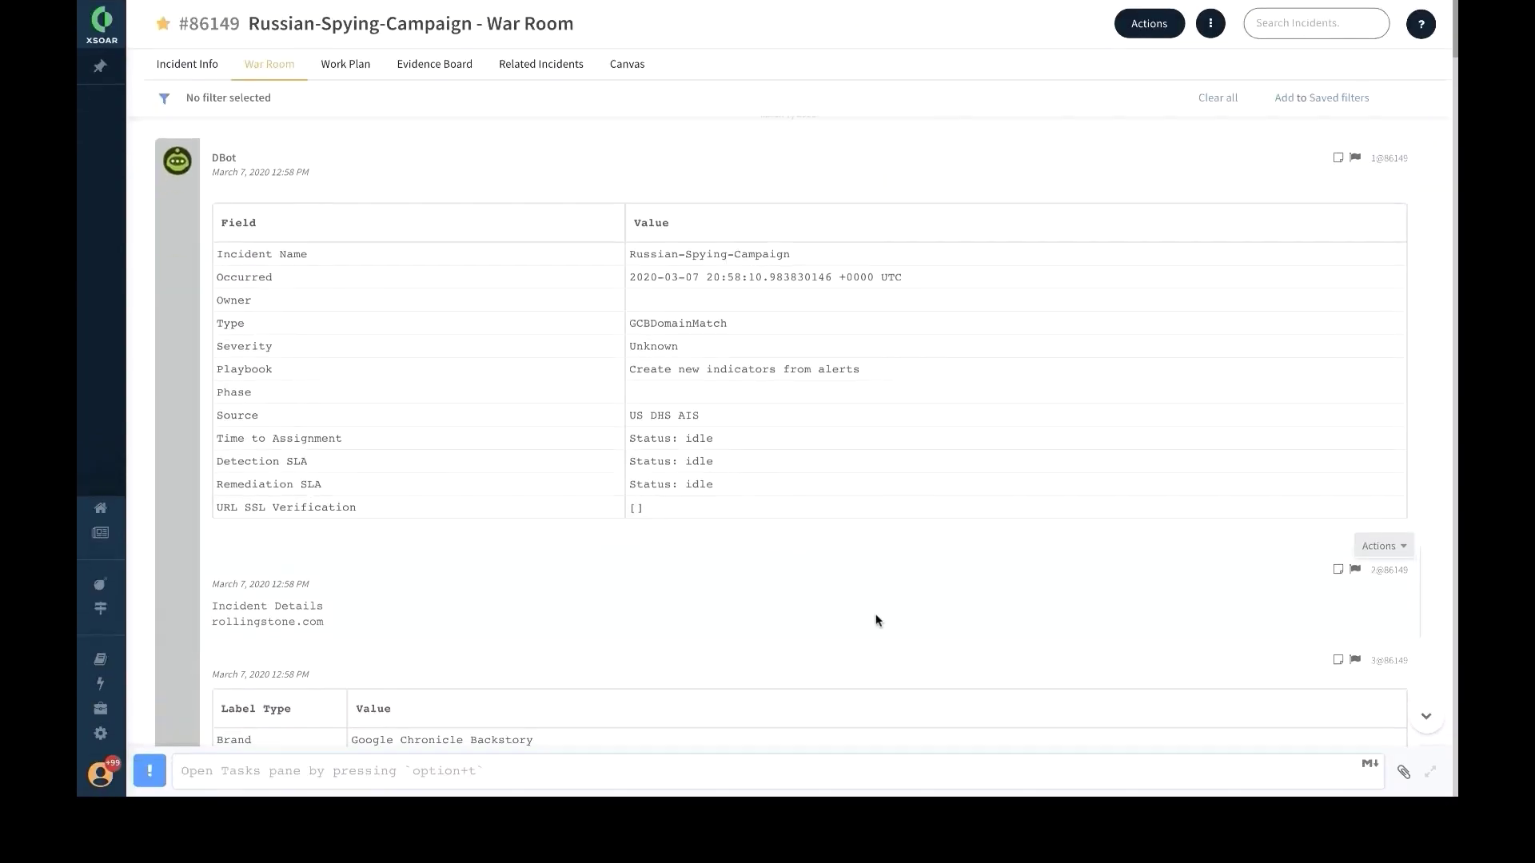
left_click(1382, 130)
scroll(1082, 640, "down", 5)
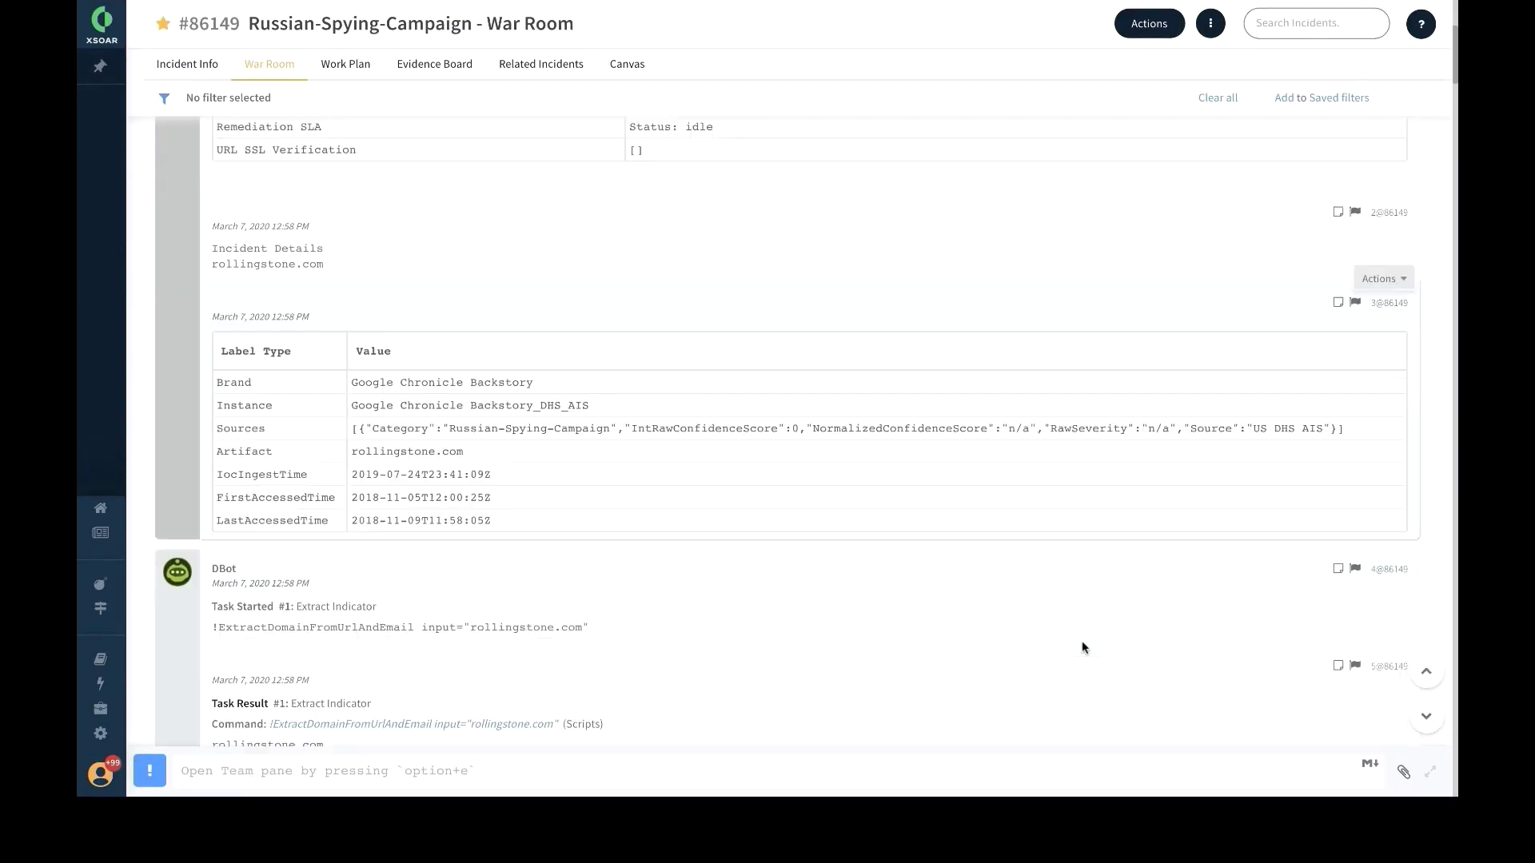
scroll(1082, 640, "down", 10)
scroll(1082, 644, "down", 5)
scroll(1081, 644, "down", 5)
scroll(1081, 644, "down", 5)
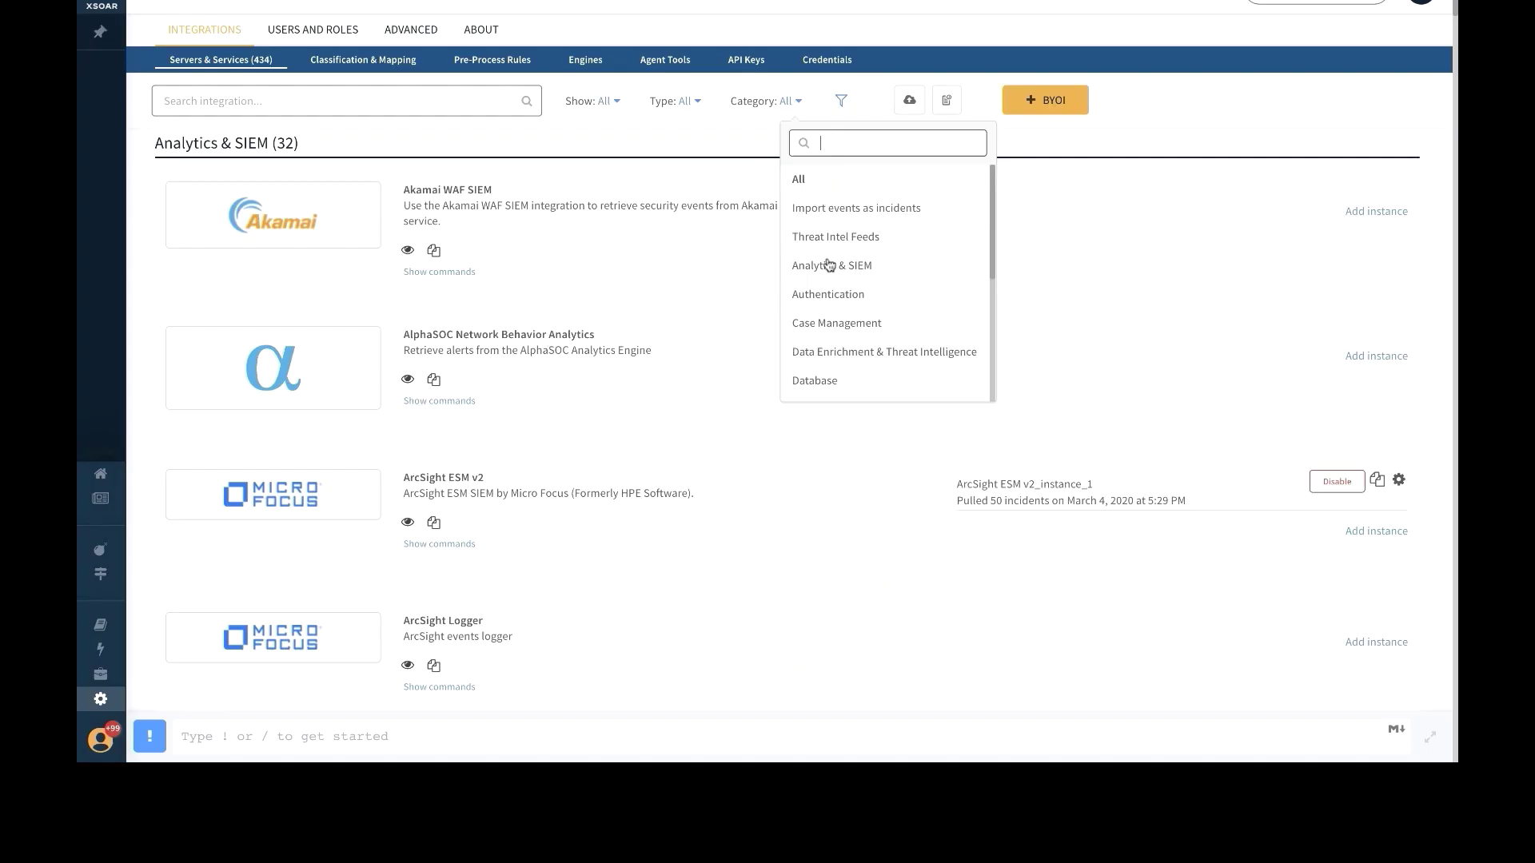
Filter integrations by Analytics & SIEM, Network Security, Email Gateway, Vulnerability Management, then IT Services
left_click(828, 265)
scroll(764, 478, "down", 10)
scroll(764, 478, "down", 10)
left_click(847, 102)
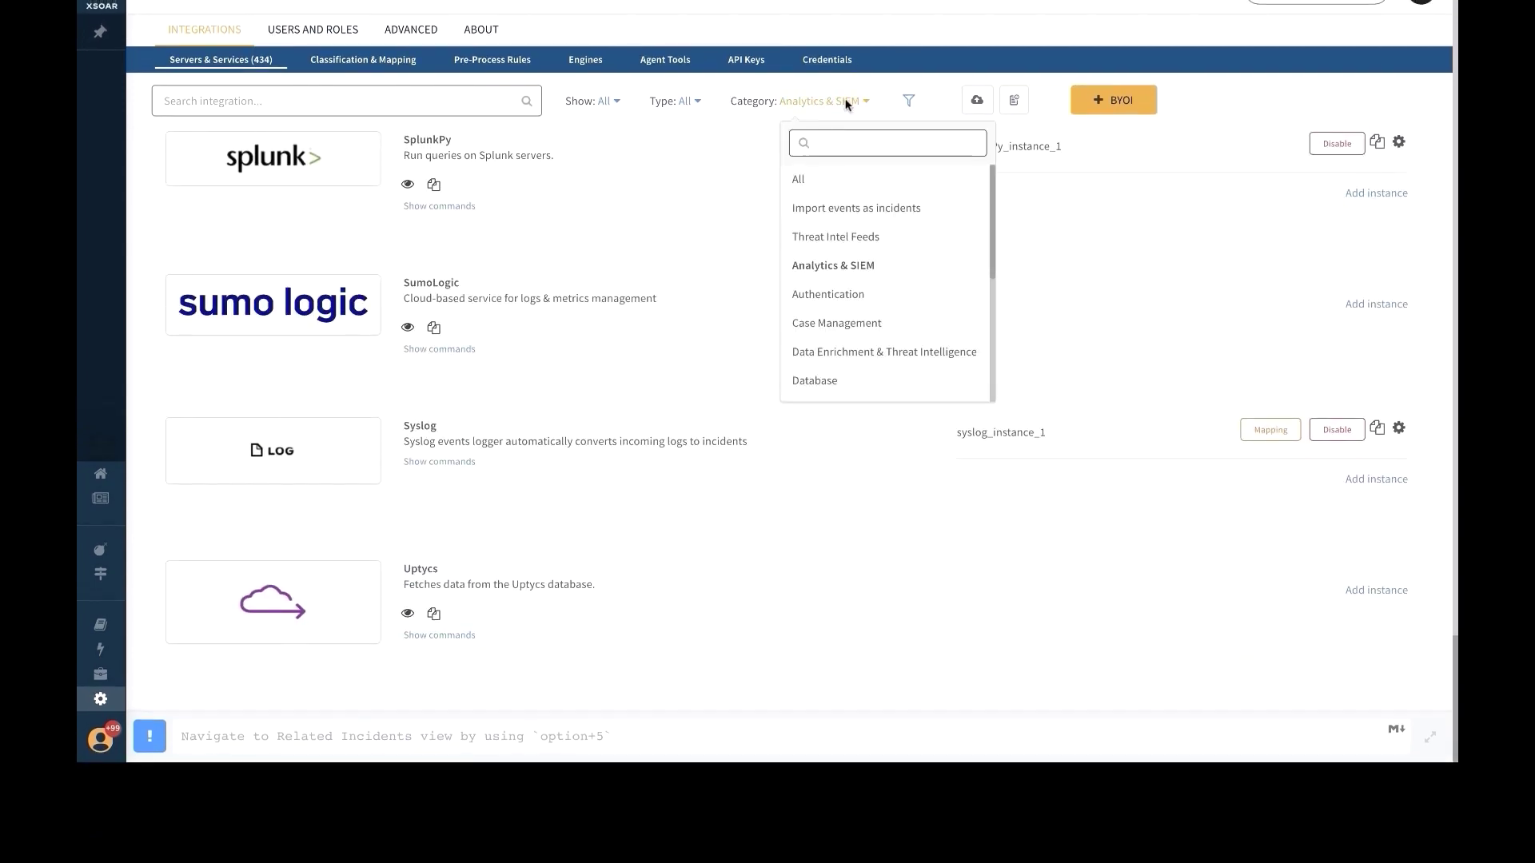
scroll(846, 315, "down", 5)
left_click(846, 336)
scroll(1082, 395, "down", 10)
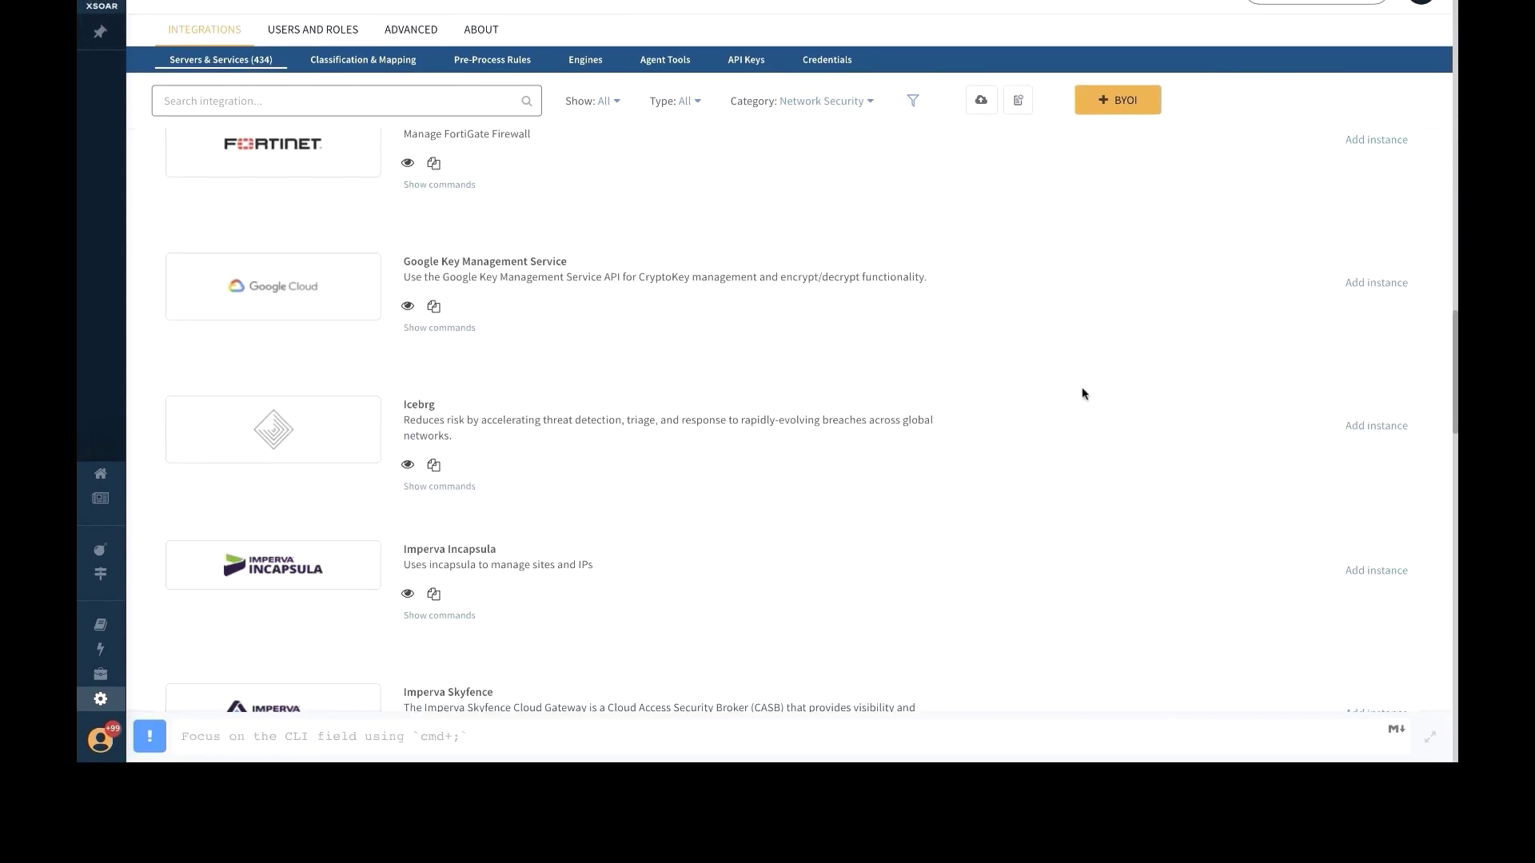
scroll(1083, 395, "down", 10)
scroll(1083, 395, "down", 10)
left_click(828, 102)
left_click(816, 185)
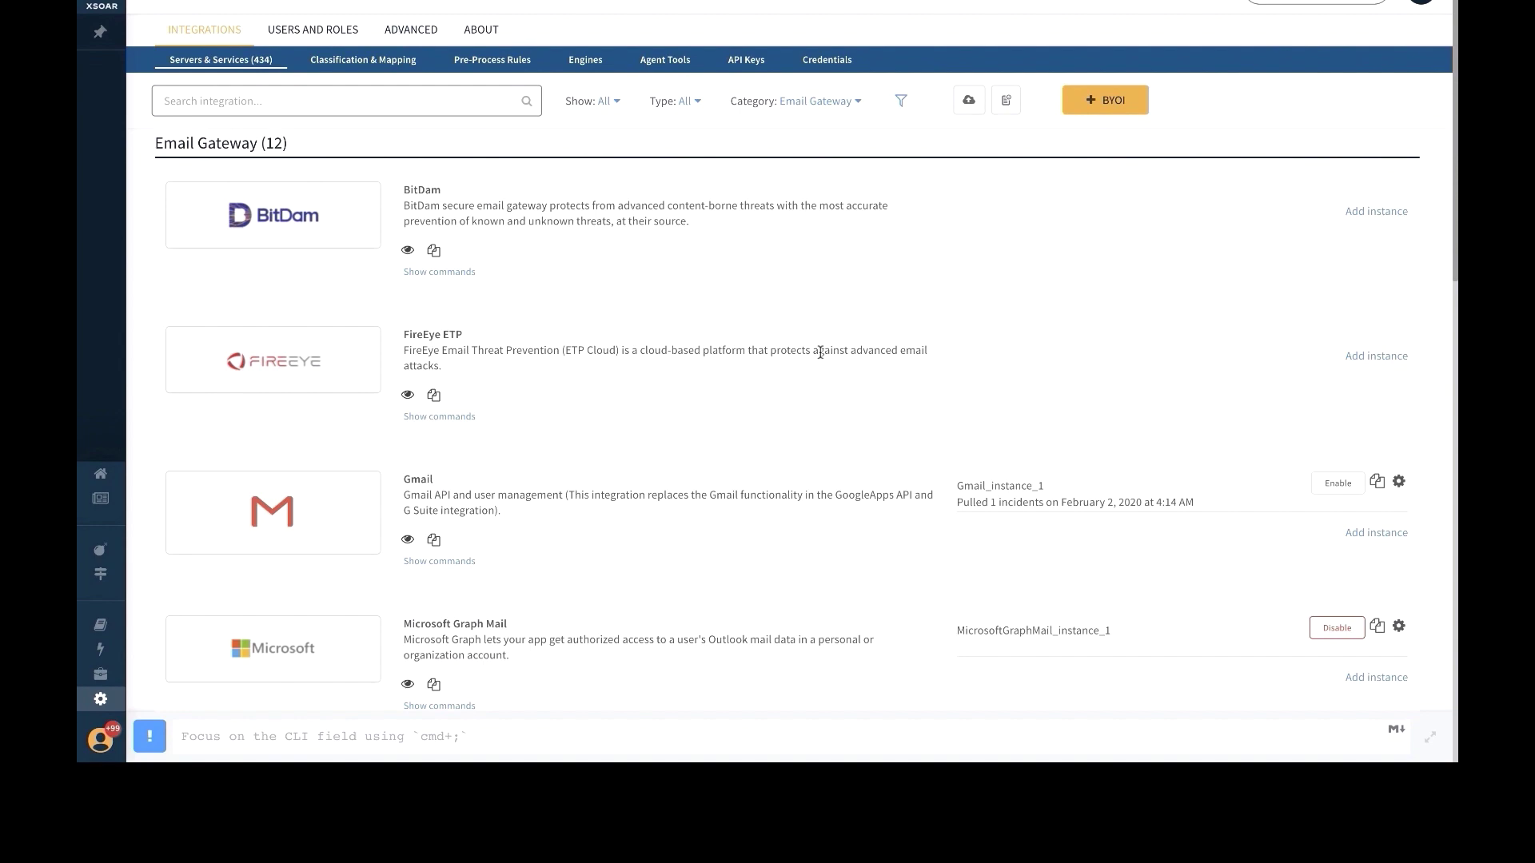
scroll(820, 352, "down", 10)
left_click(842, 103)
left_click(843, 388)
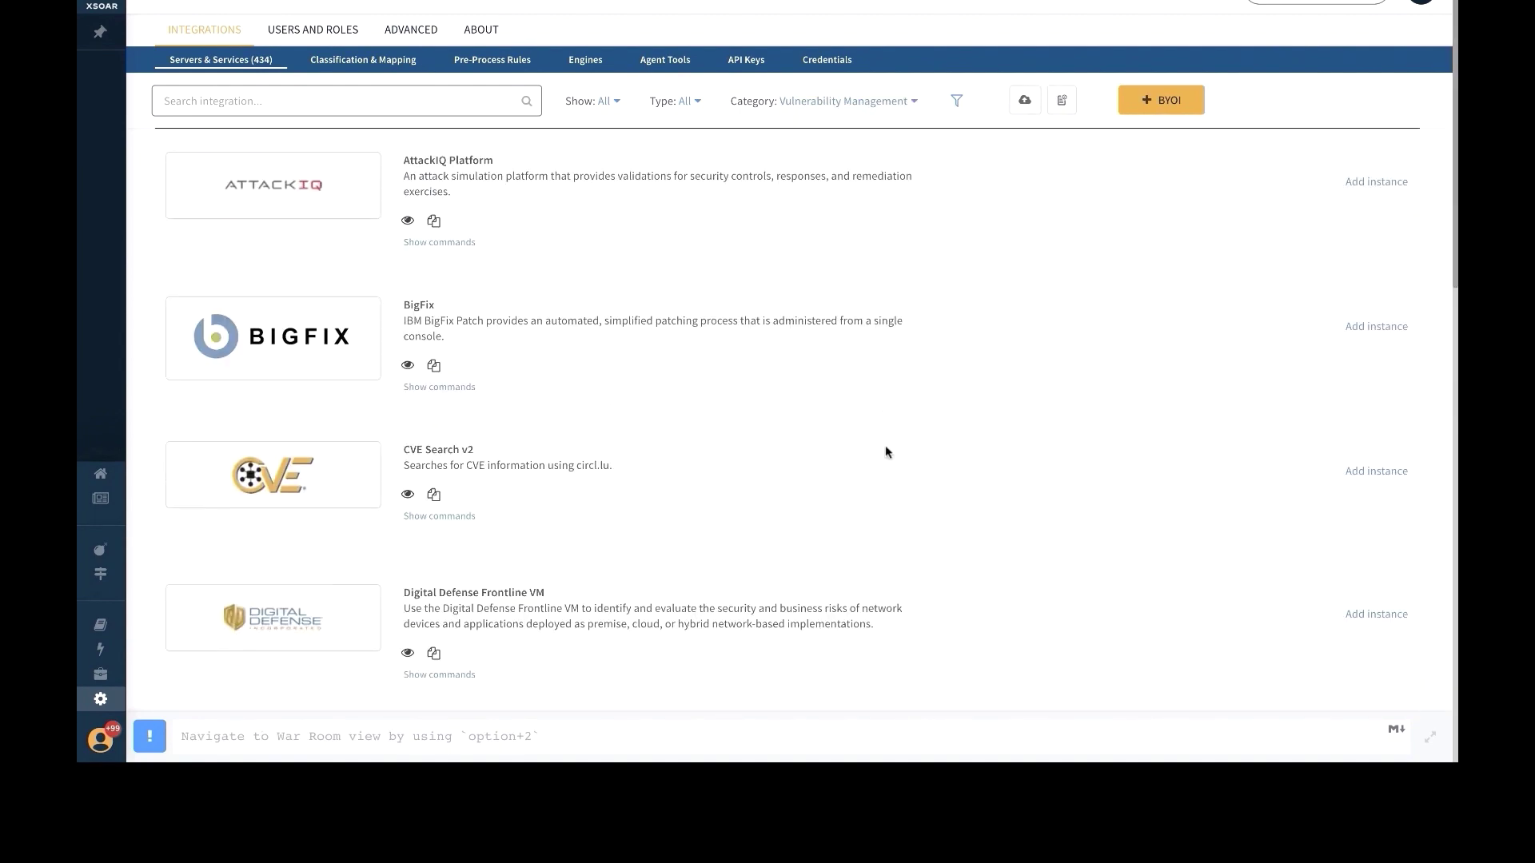
scroll(884, 448, "down", 10)
left_click(891, 104)
left_click(818, 271)
scroll(836, 410, "down", 5)
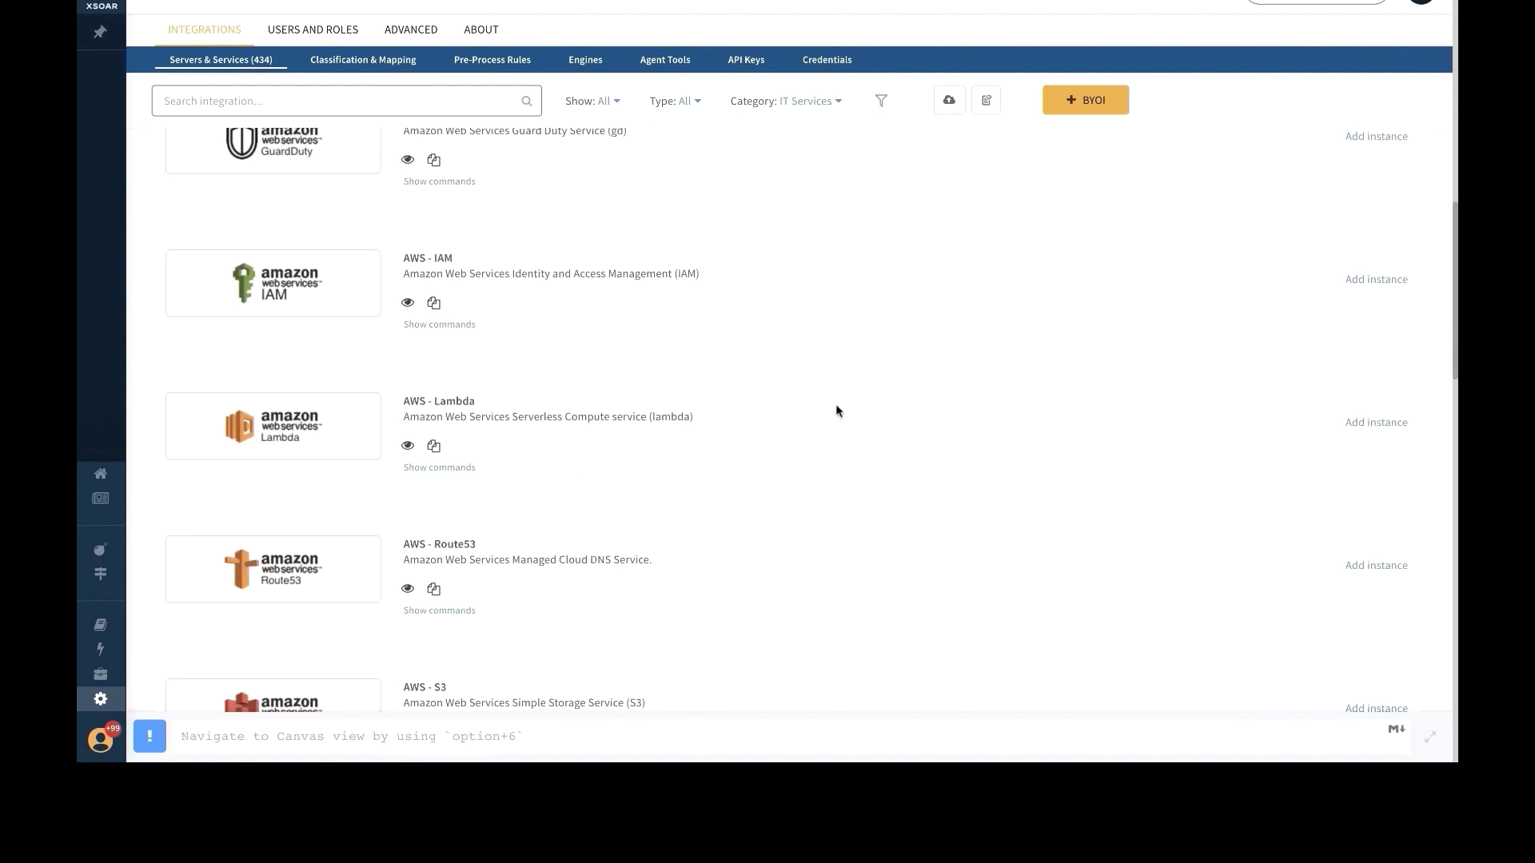
scroll(837, 408, "down", 5)
scroll(836, 408, "down", 5)
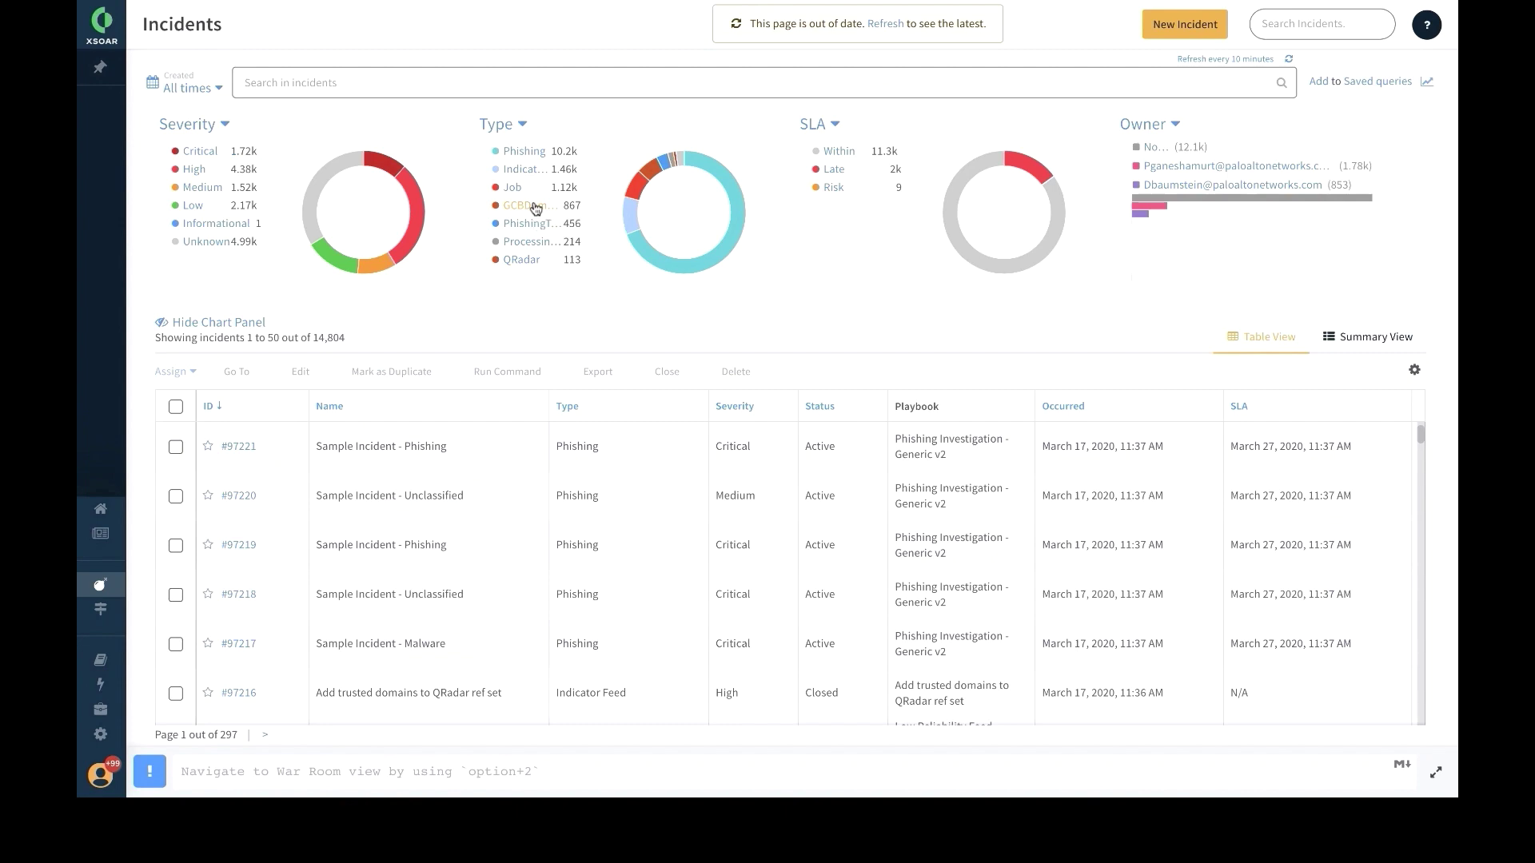
Filter incidents to Critical severity and review the Phishing incident type's default playbook options
left_click(523, 206)
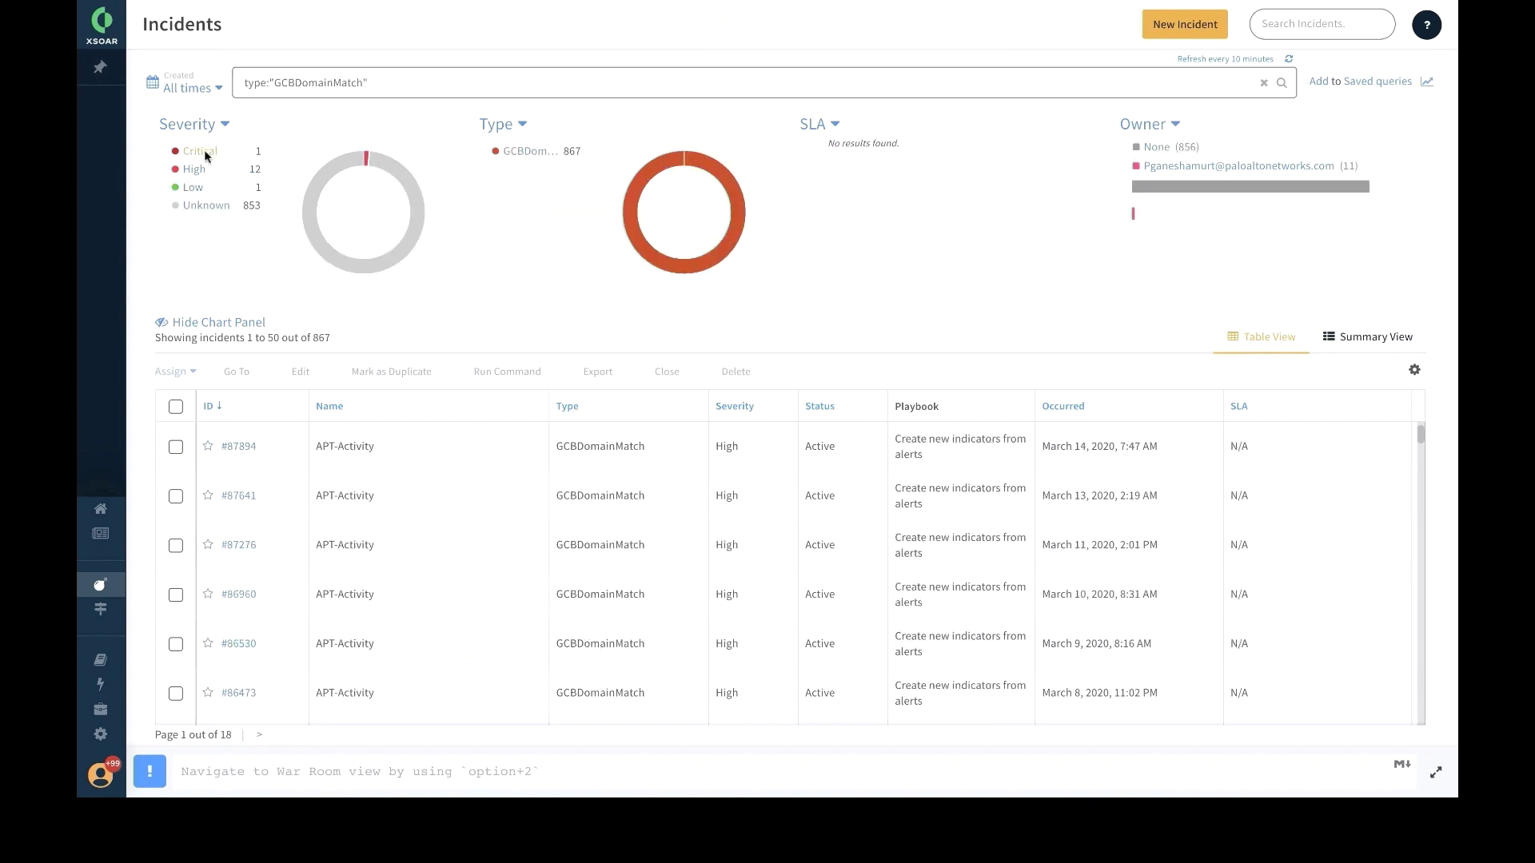
left_click(200, 151)
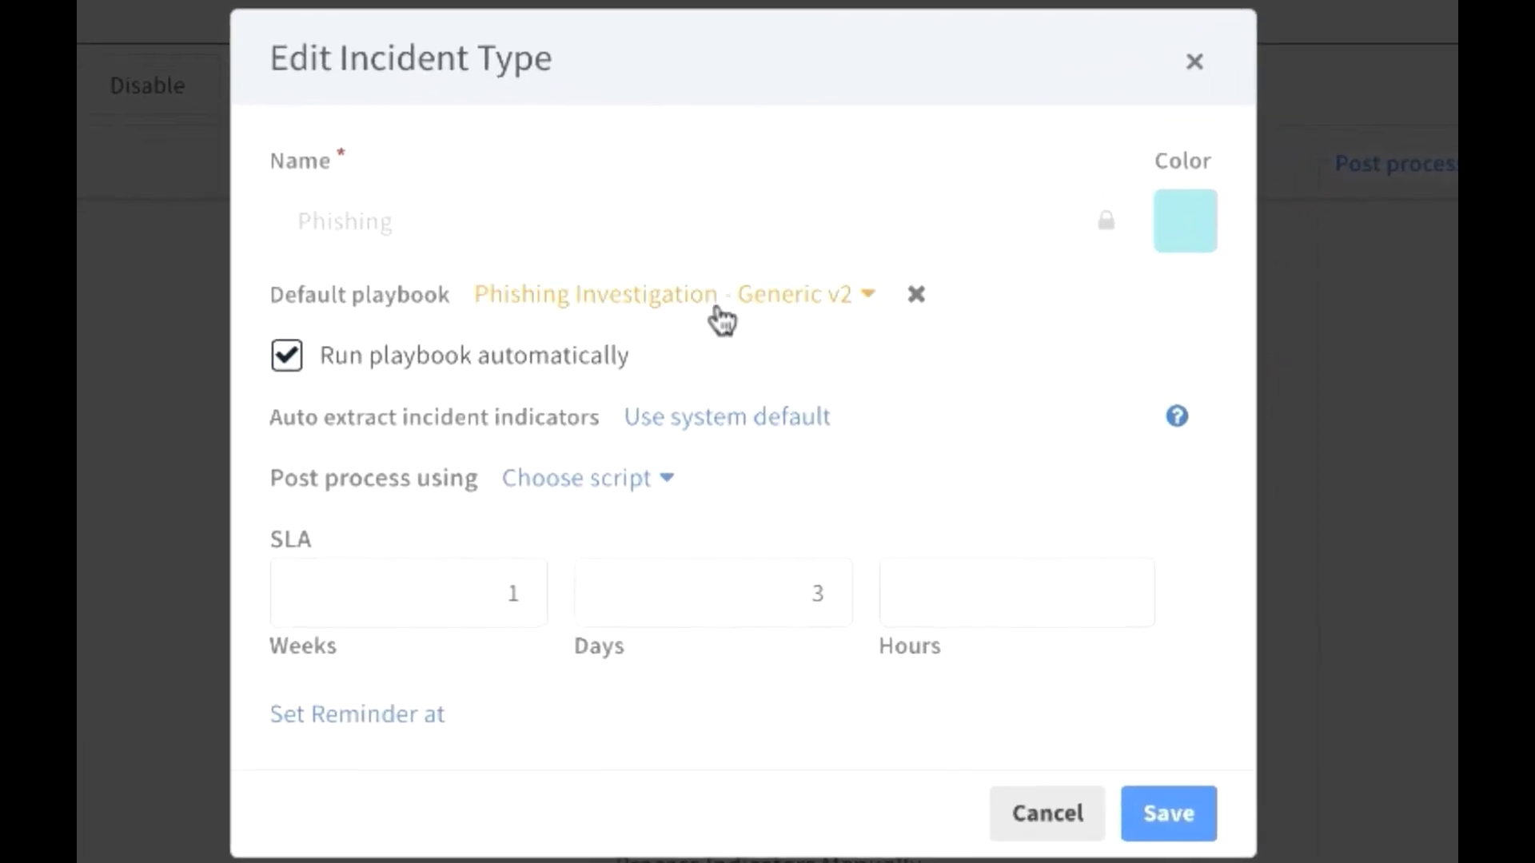
left_click(719, 314)
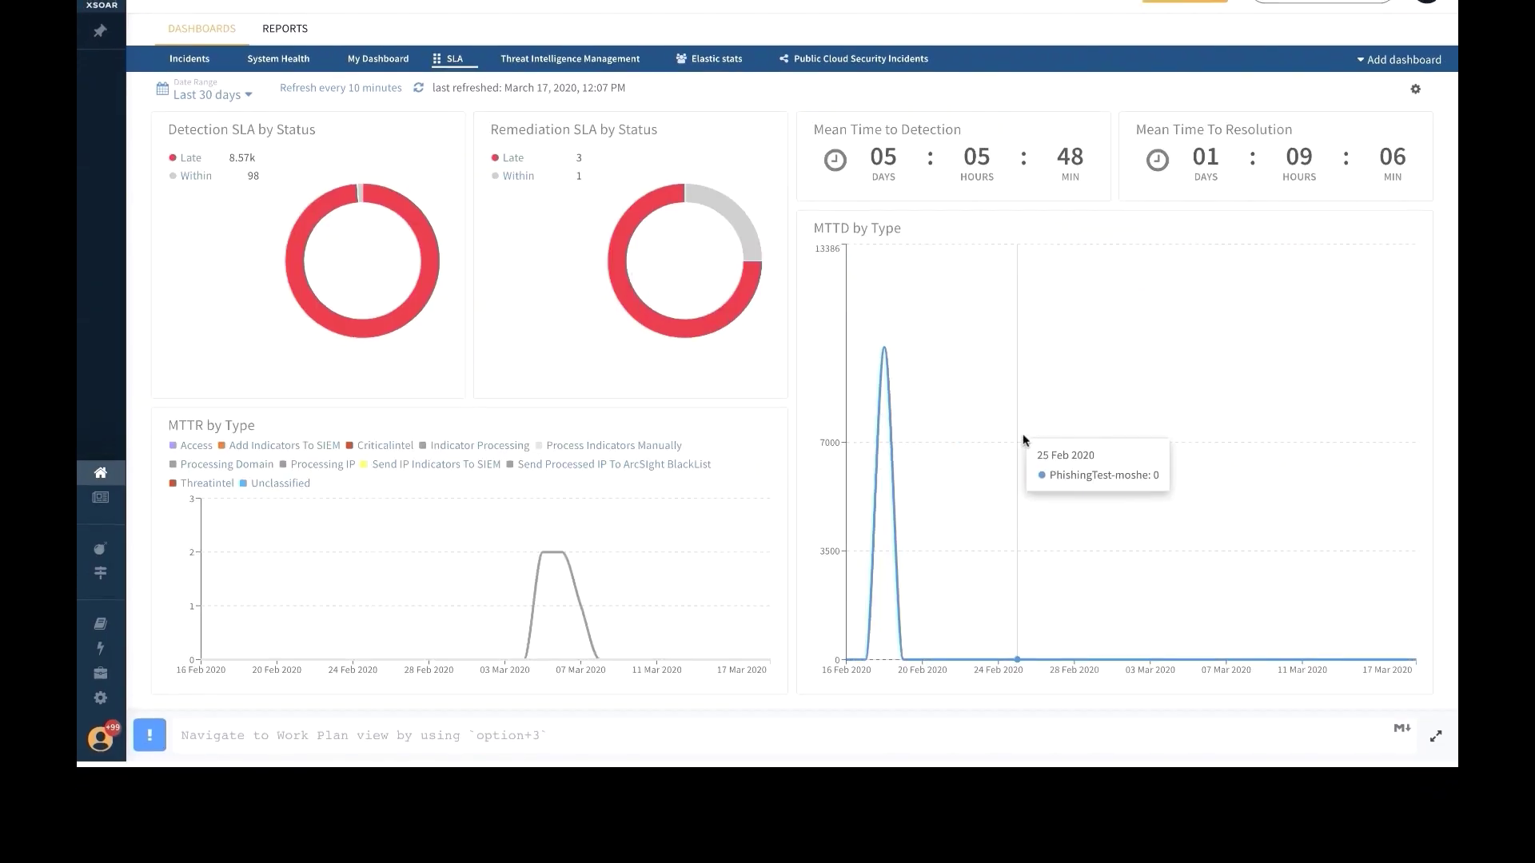
Create a new report with Active Incidents line, pie and assignment widgets
left_click(153, 504)
scroll(559, 415, "down", 4)
scroll(559, 415, "down", 4)
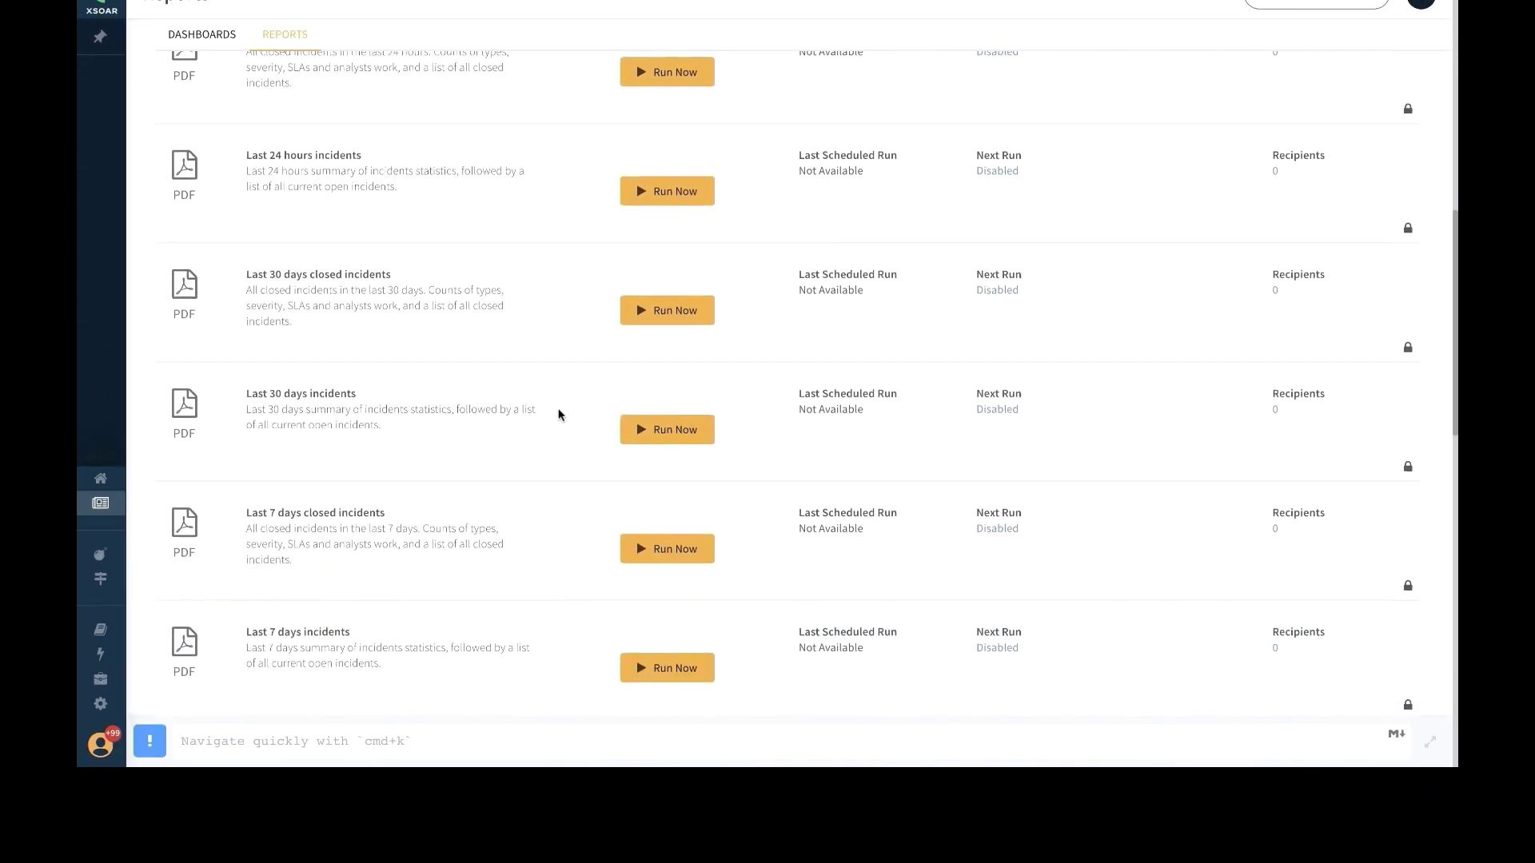
scroll(559, 416, "down", 5)
scroll(559, 416, "down", 5)
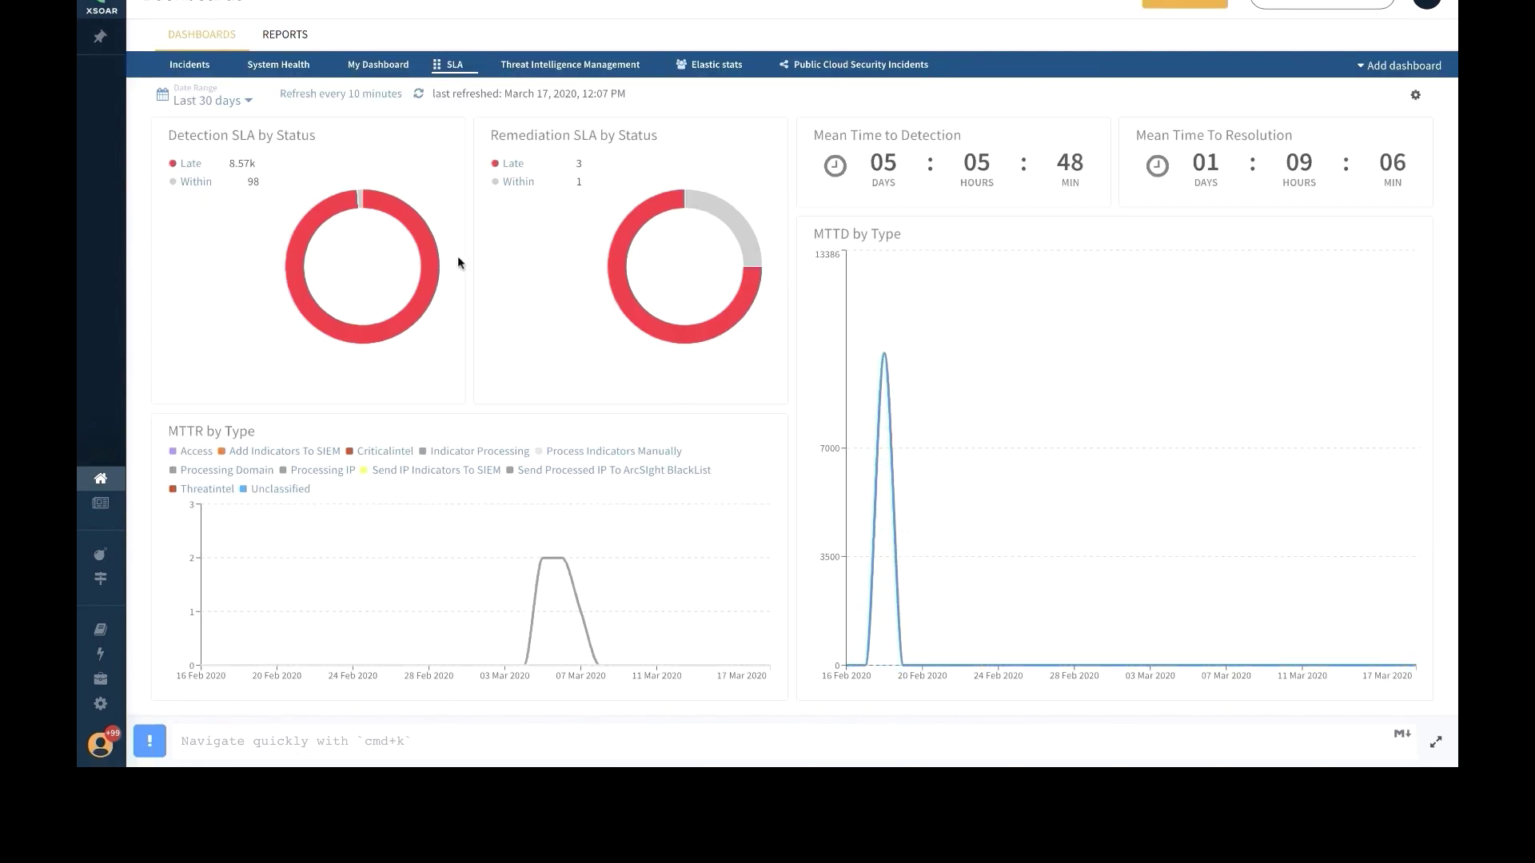
left_click(284, 35)
left_click(129, 108)
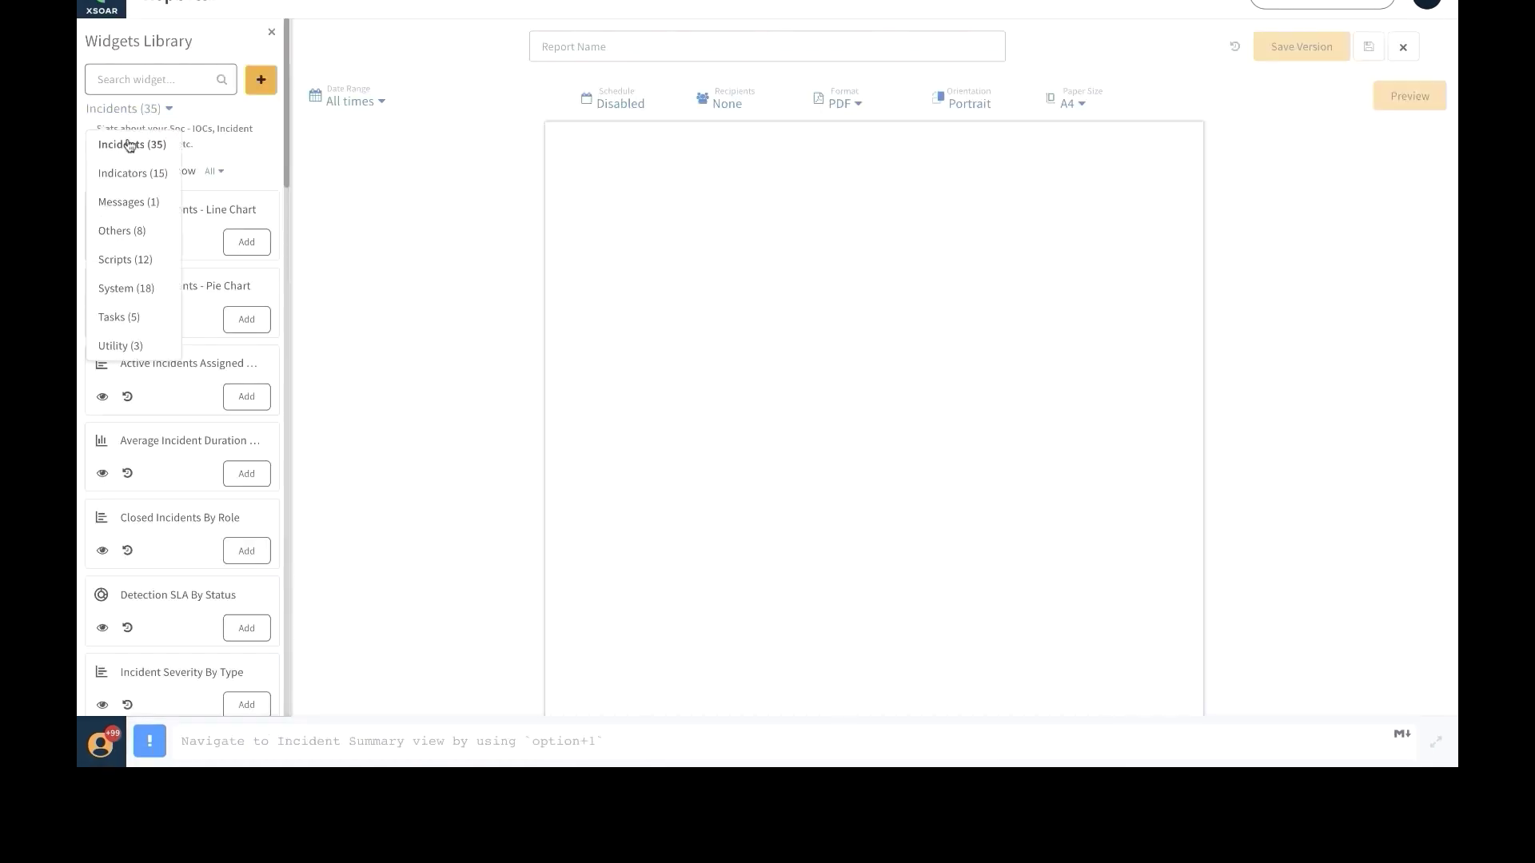
left_click(129, 144)
left_click(246, 241)
left_click(245, 318)
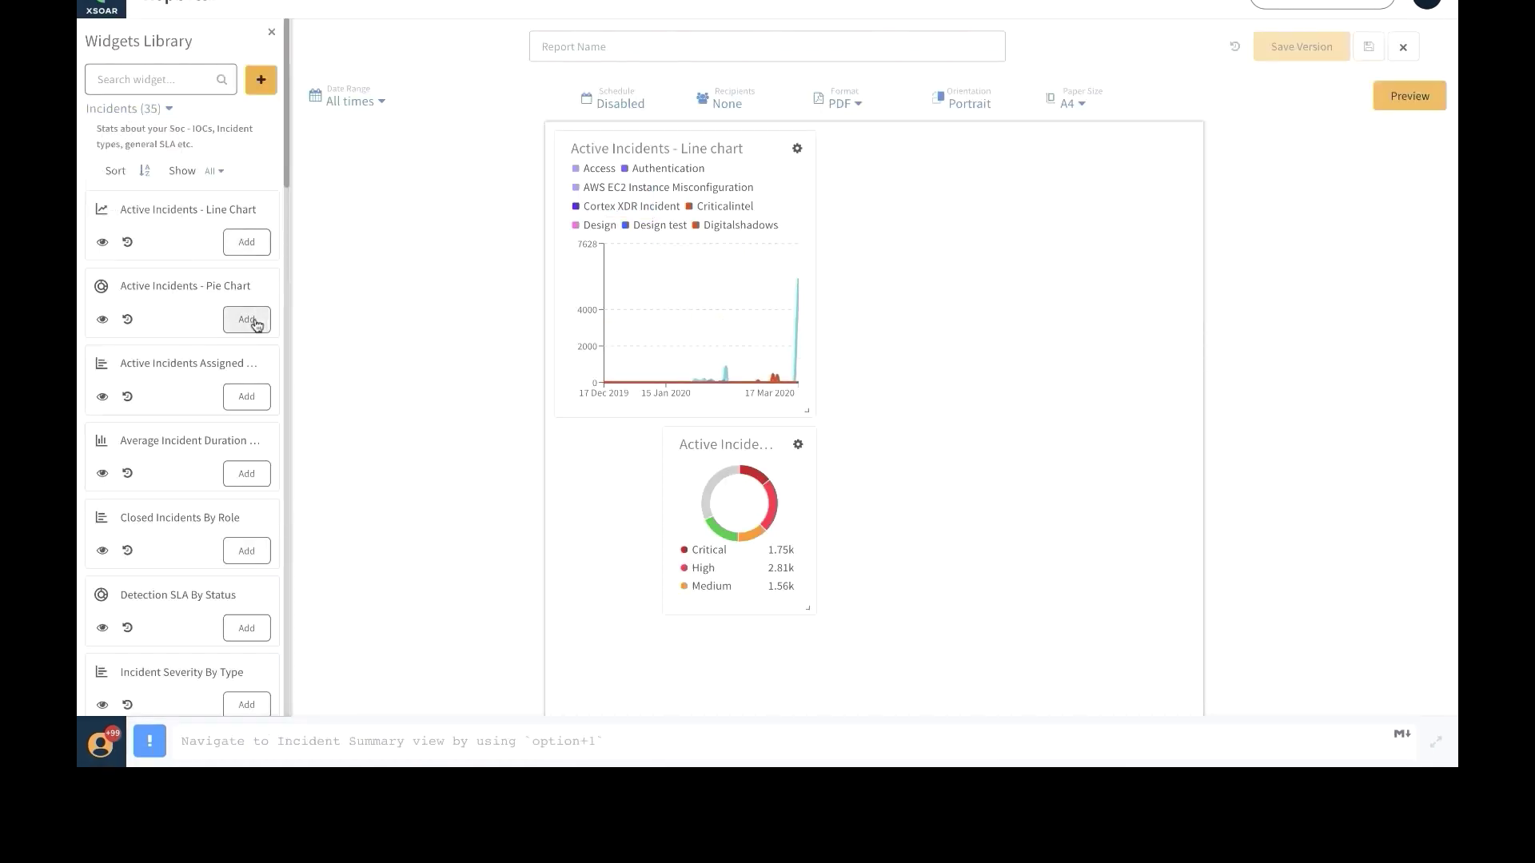
left_click(261, 398)
Browse the widget categories, including the Indicators widgets
left_click(116, 108)
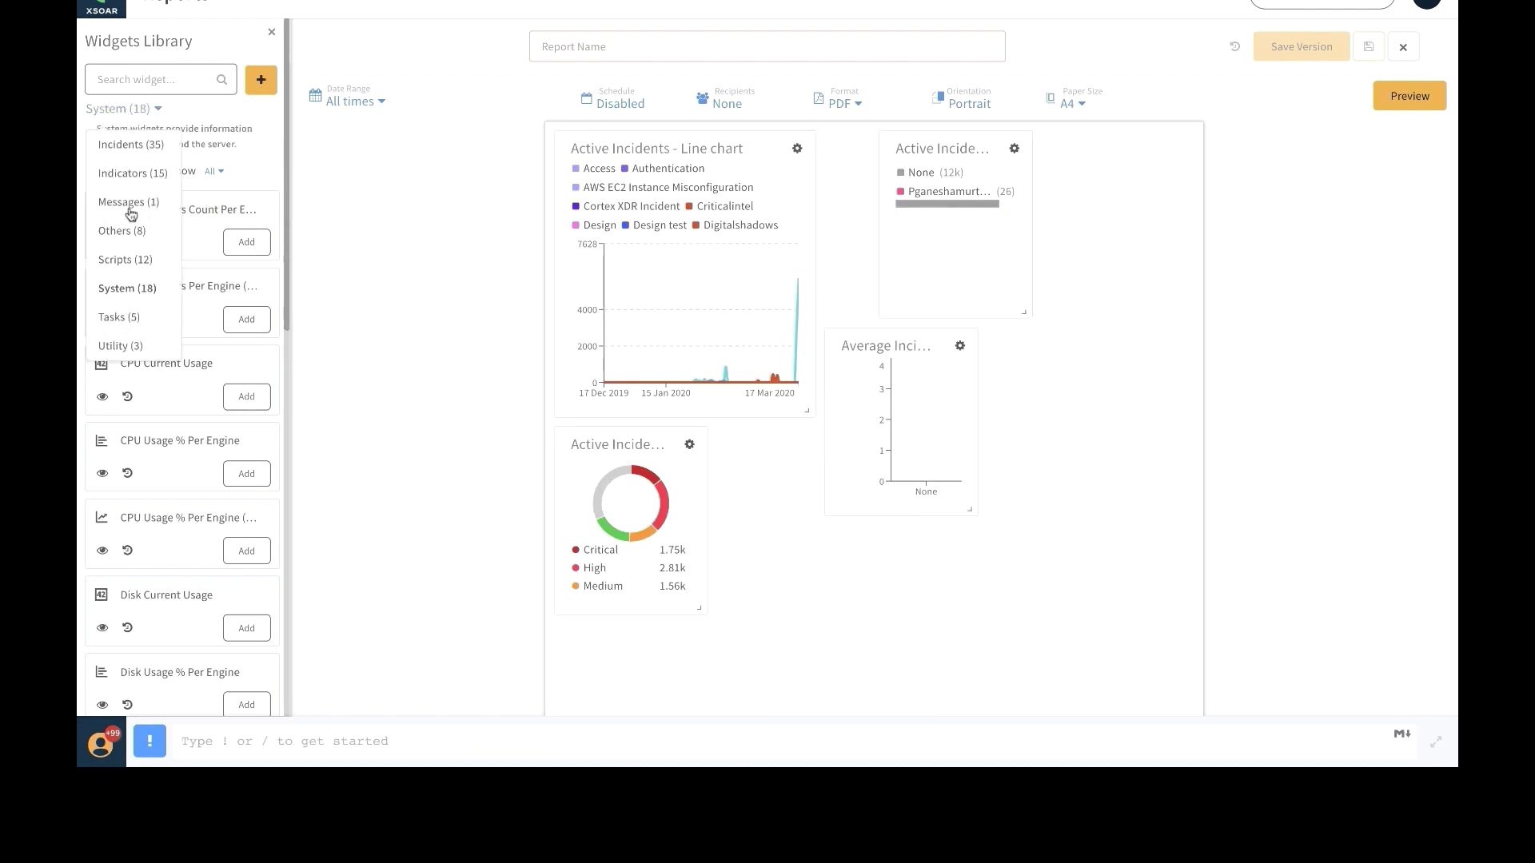
left_click(136, 174)
left_click(129, 110)
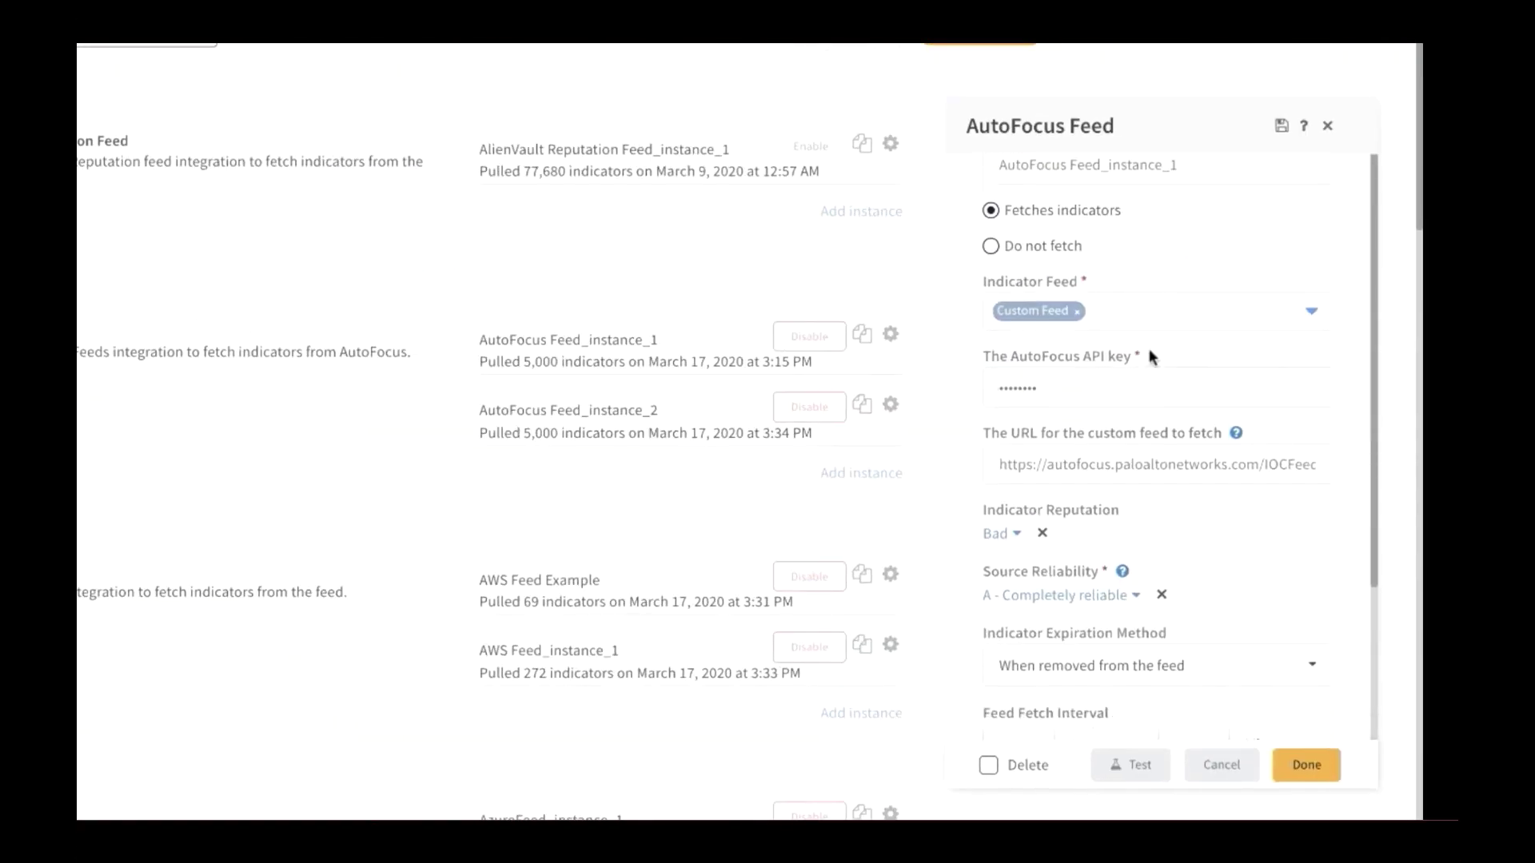
scroll(1150, 355, "down", 1)
scroll(1185, 247, "down", 3)
scroll(1127, 304, "down", 1)
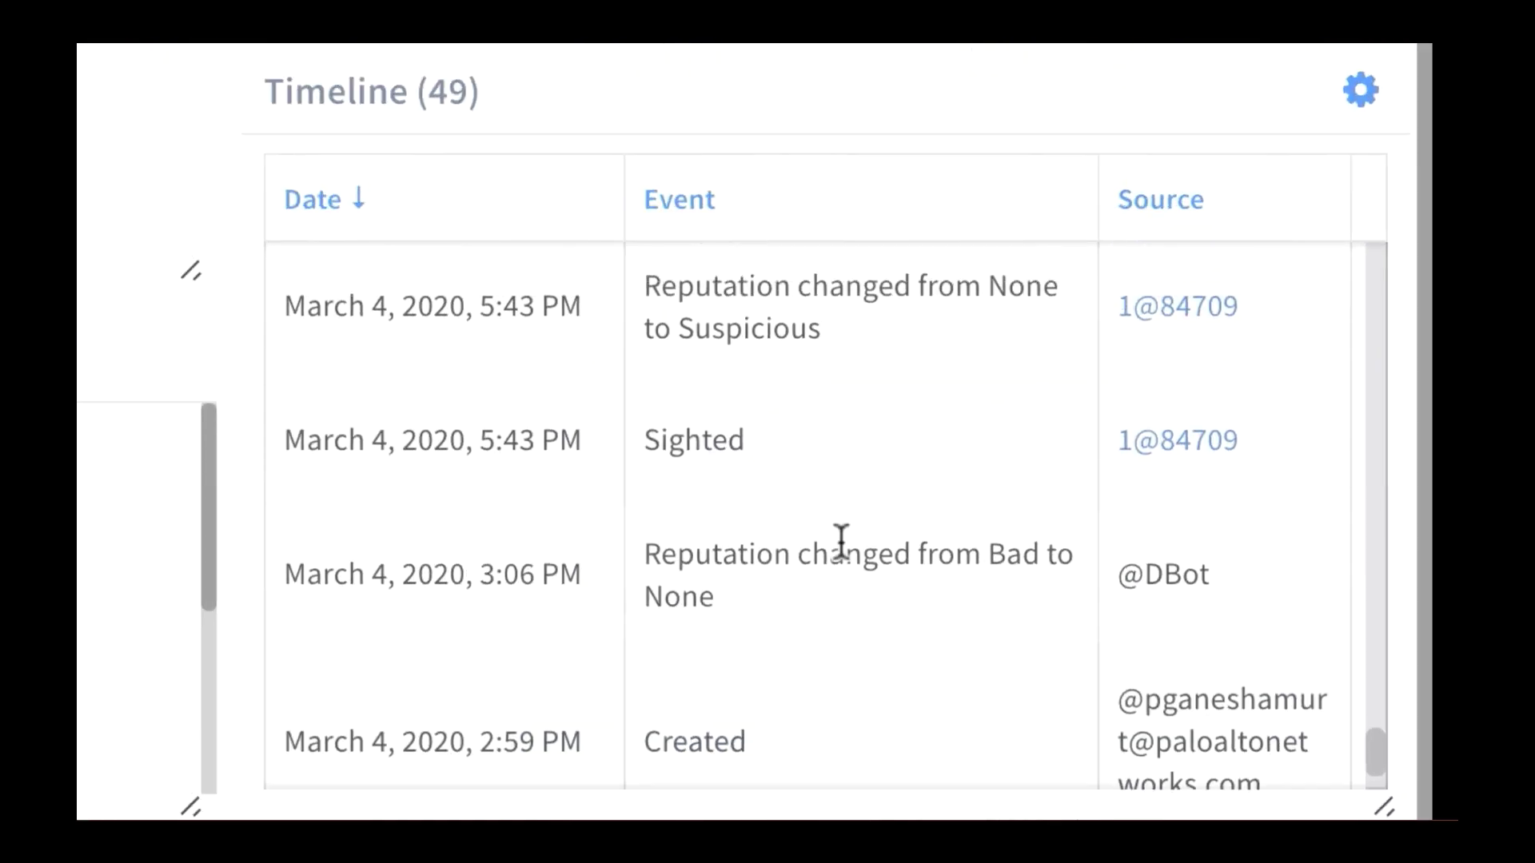
scroll(840, 539, "up", 5)
scroll(841, 540, "up", 5)
scroll(840, 540, "up", 5)
scroll(845, 554, "up", 5)
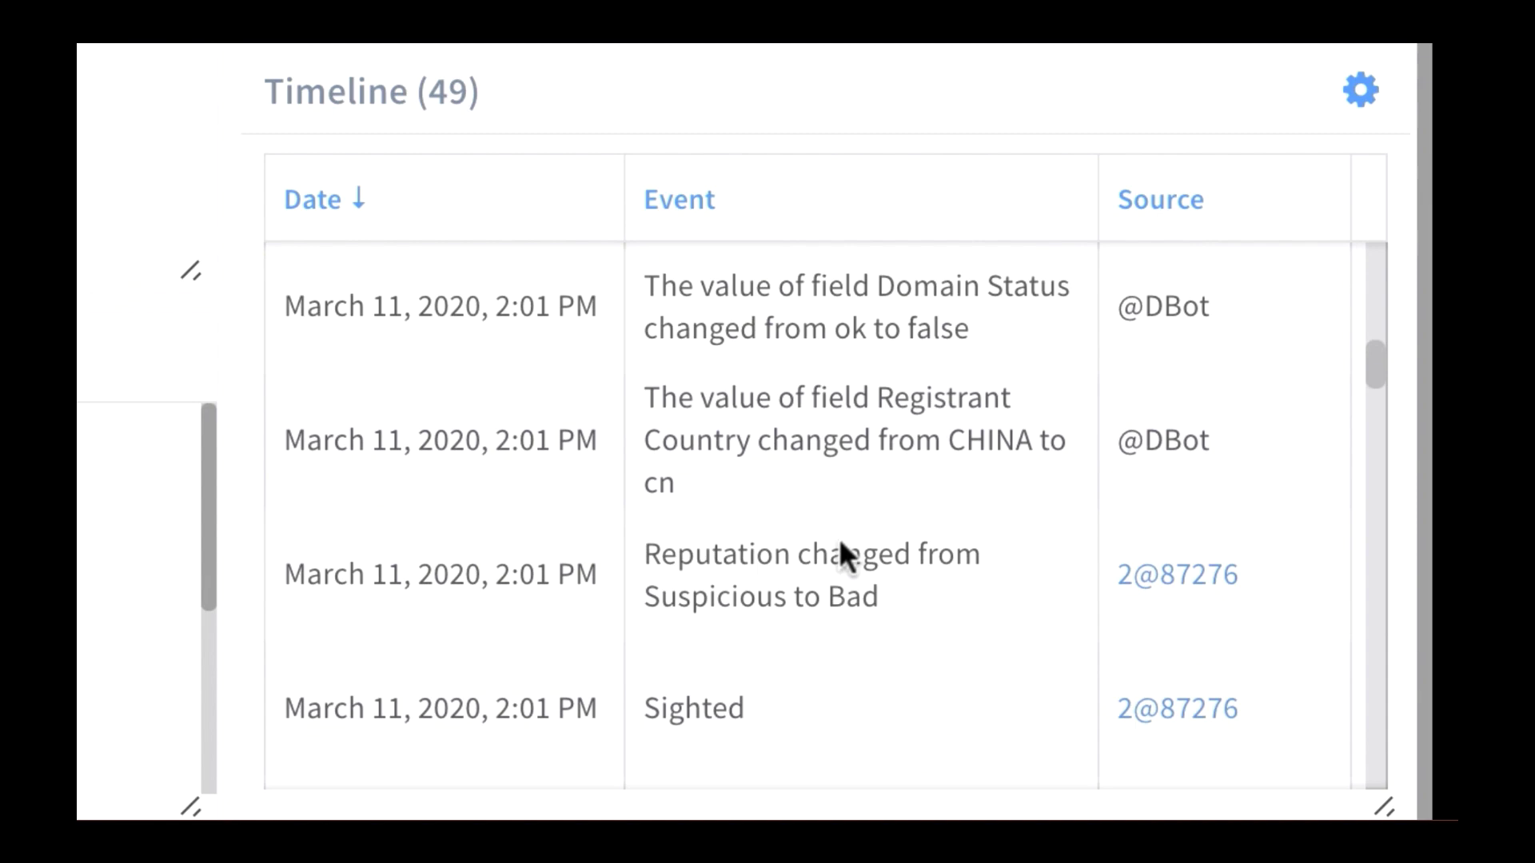